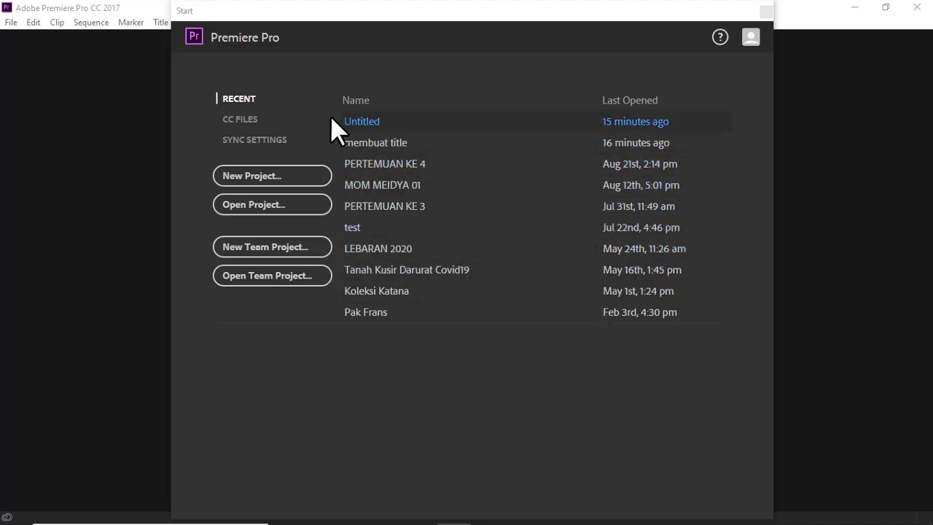
Step: Create a new project named COLOR CORRECTION in the Proyek folder, keeping the default settings
{"action": "left_click", "coordinate": [261, 184]}
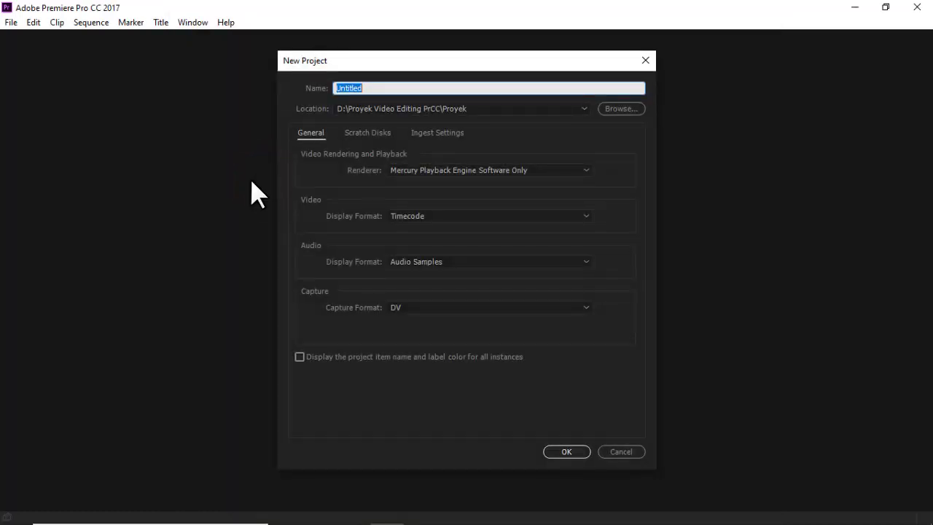
{"action": "double_click", "coordinate": [373, 87]}
{"action": "type", "text": "COLOR CORRECTION"}
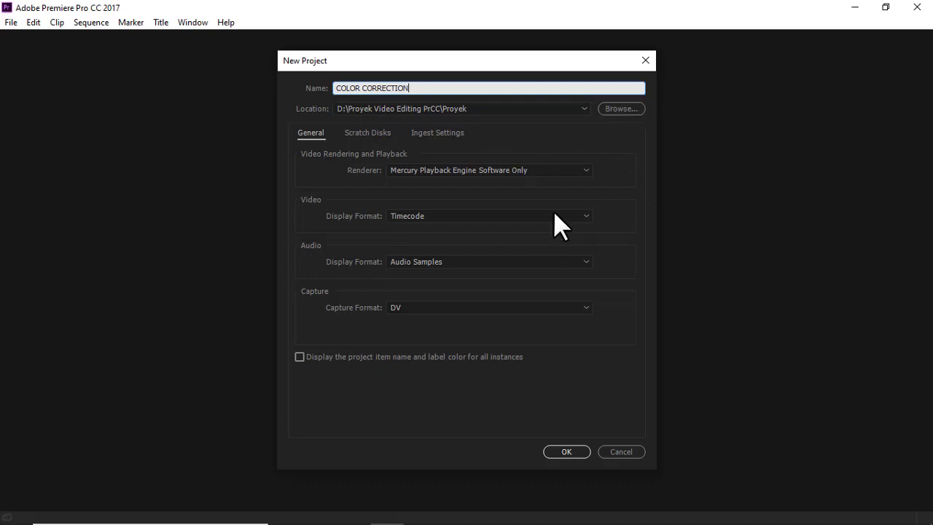
{"action": "left_click", "coordinate": [566, 451]}
{"action": "left_click", "coordinate": [566, 451]}
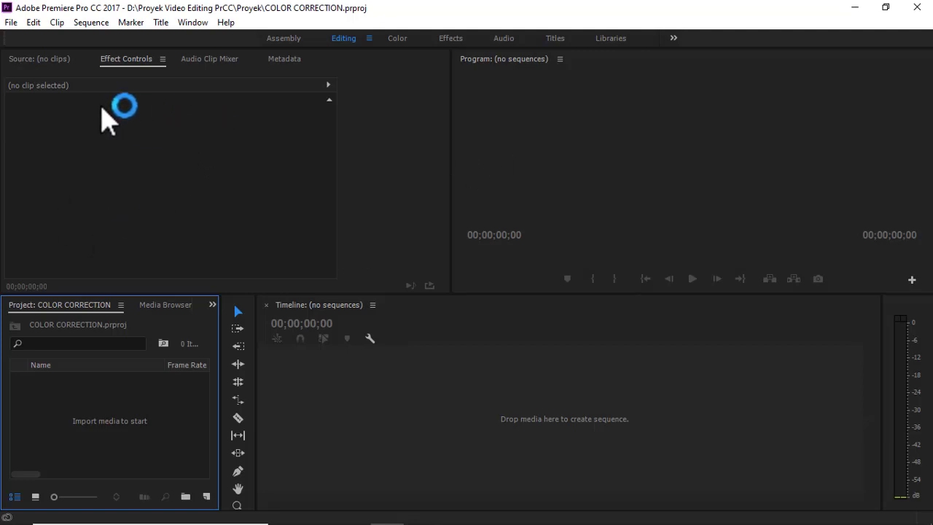
Step: Create a new sequence named COLOR CORRECTION using the HDV 720p30 preset
{"action": "left_click", "coordinate": [11, 22]}
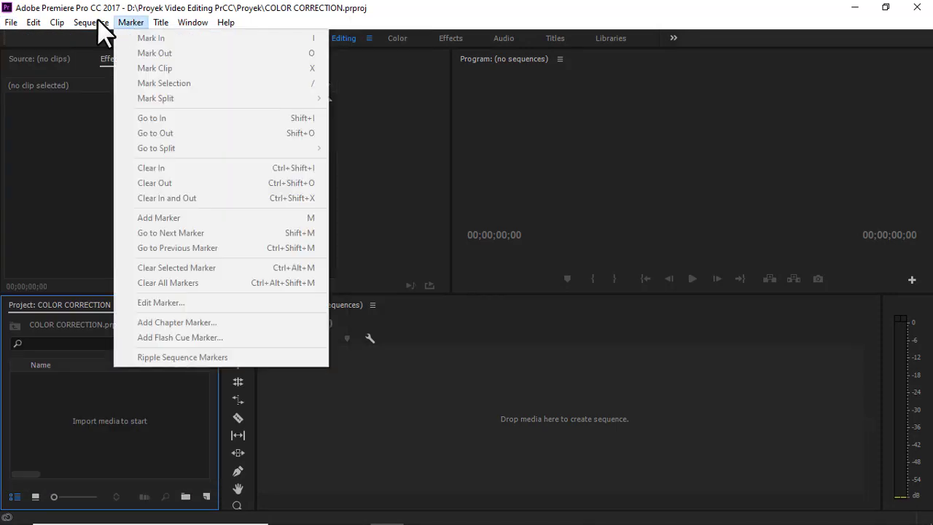
{"action": "left_click", "coordinate": [36, 23]}
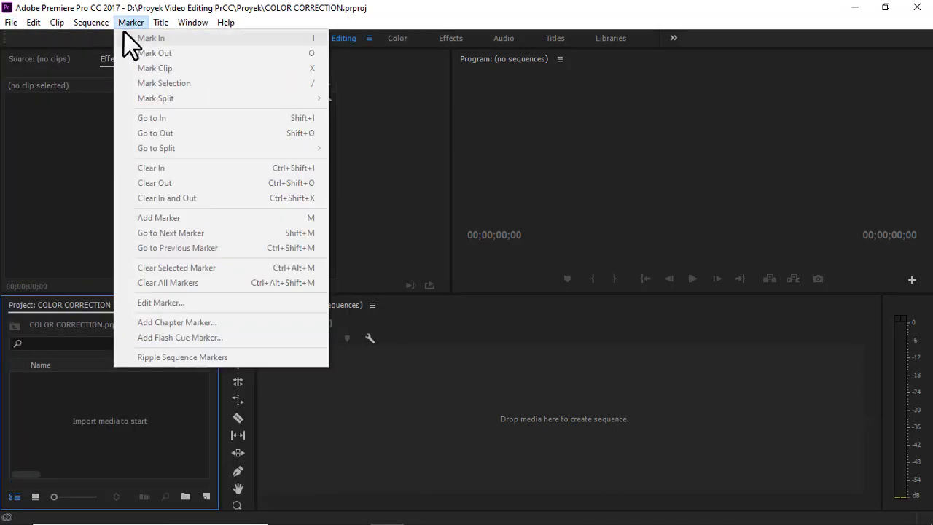
{"action": "mouse_move", "coordinate": [84, 36]}
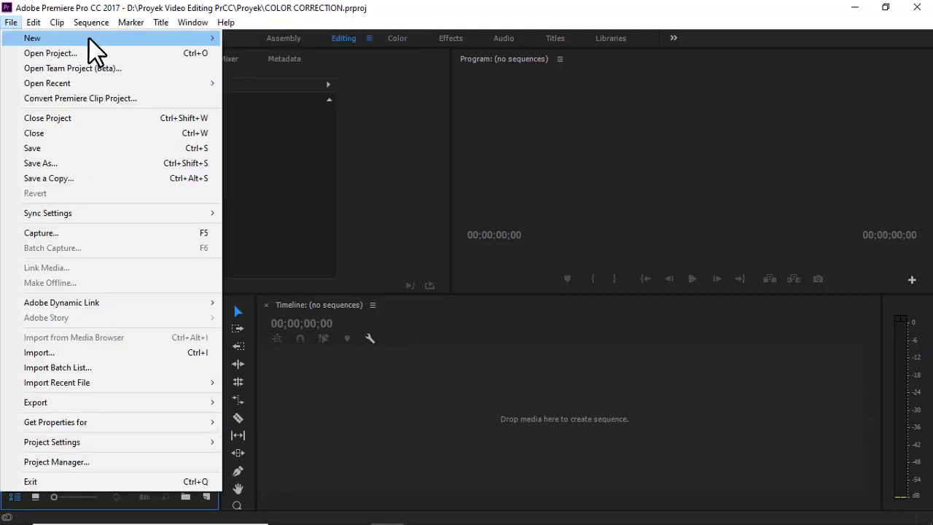
{"action": "mouse_move", "coordinate": [150, 40]}
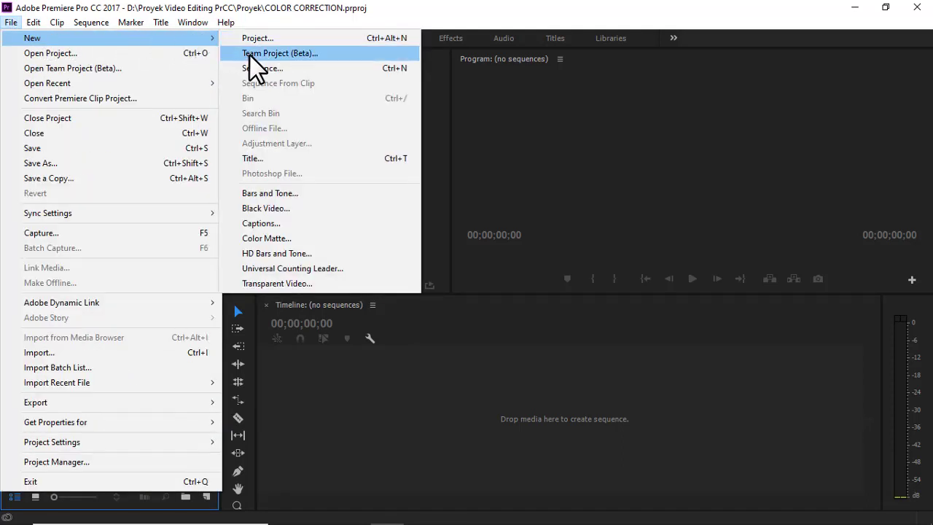
{"action": "left_click", "coordinate": [290, 56]}
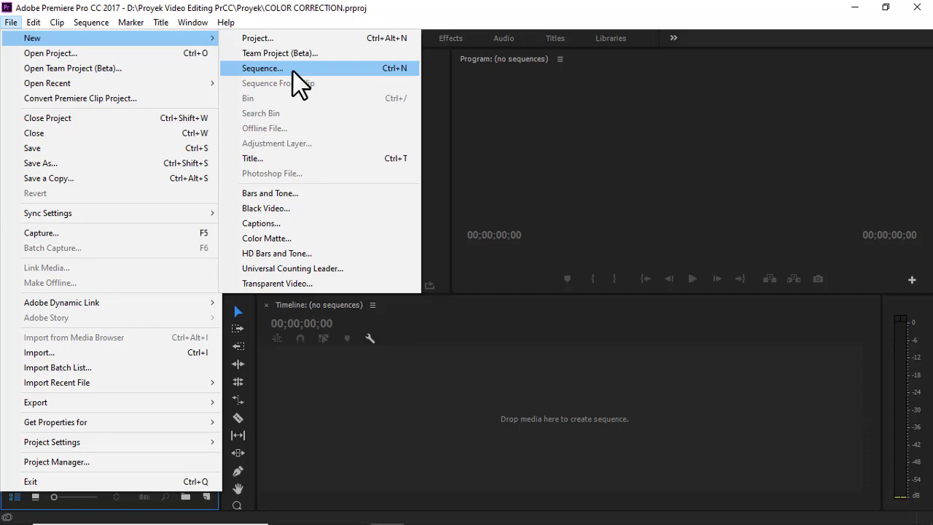
{"action": "left_click", "coordinate": [291, 68]}
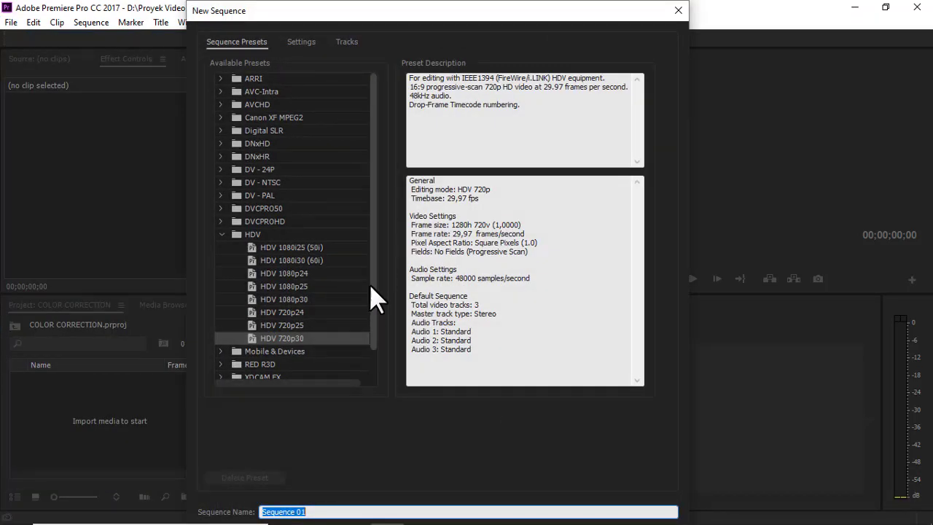
{"action": "left_click", "coordinate": [253, 338]}
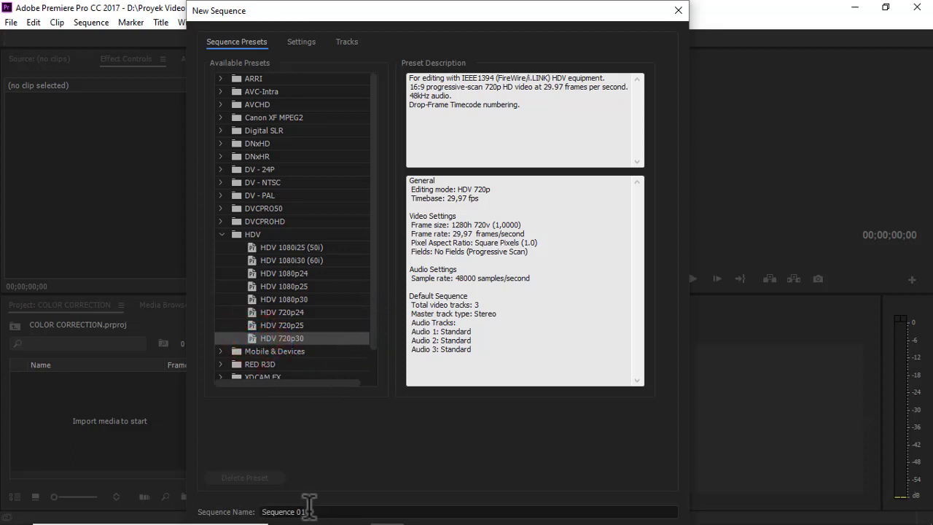
{"action": "left_click_drag", "start_coordinate": [310, 511], "coordinate": [244, 513]}
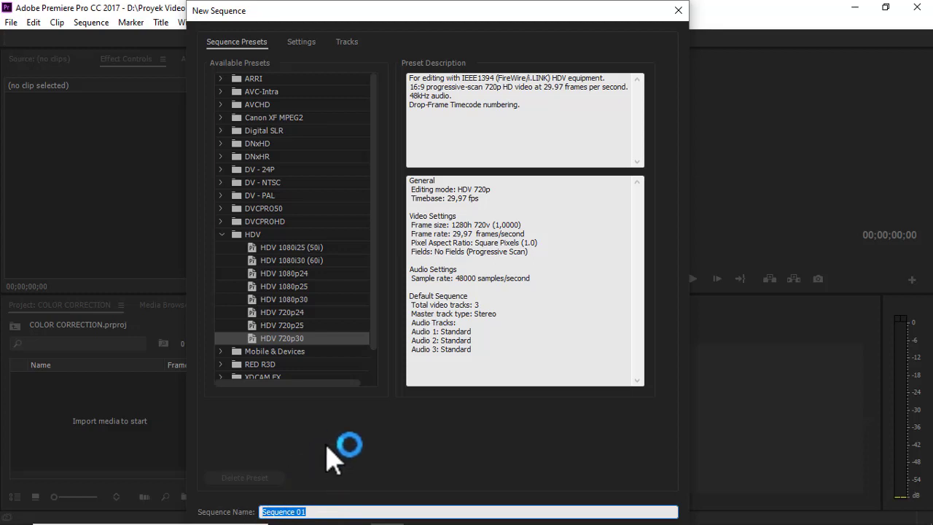
{"action": "type", "text": "COLOR CORRECTION"}
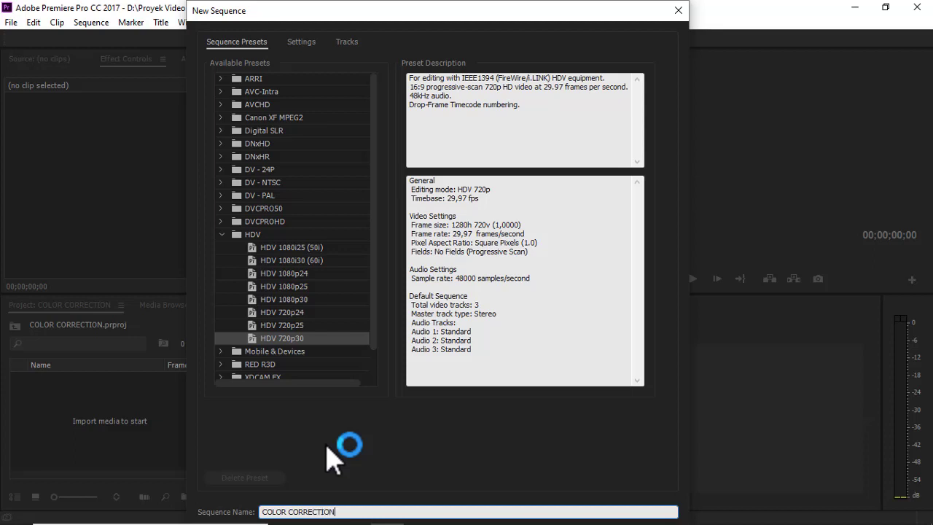
{"action": "key", "text": "Return"}
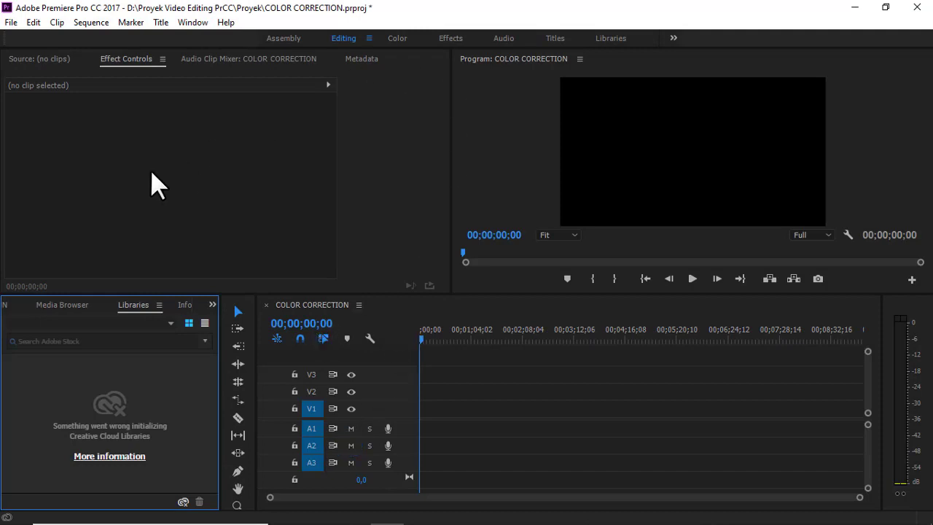
Step: Import the video MAH00741.MP4 from the 2020-06-20 folder into the project
{"action": "left_click", "coordinate": [13, 24]}
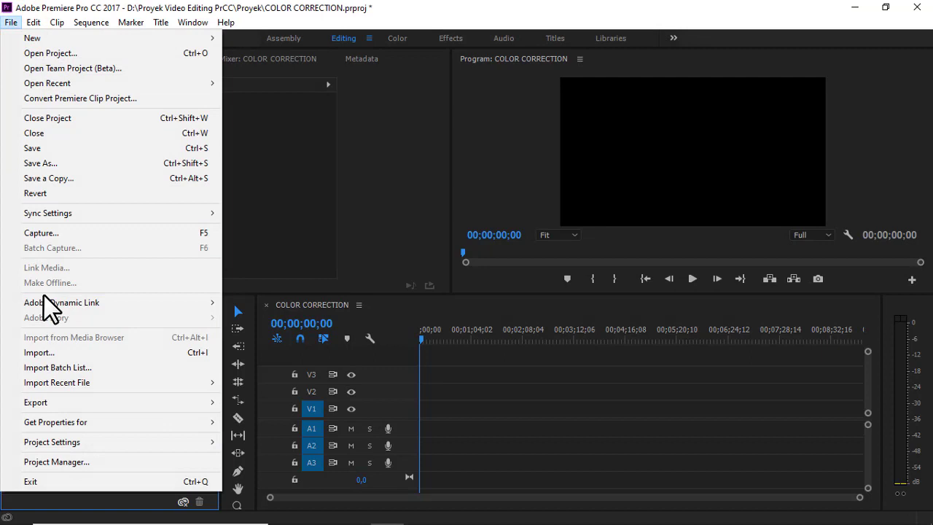
{"action": "left_click", "coordinate": [38, 353]}
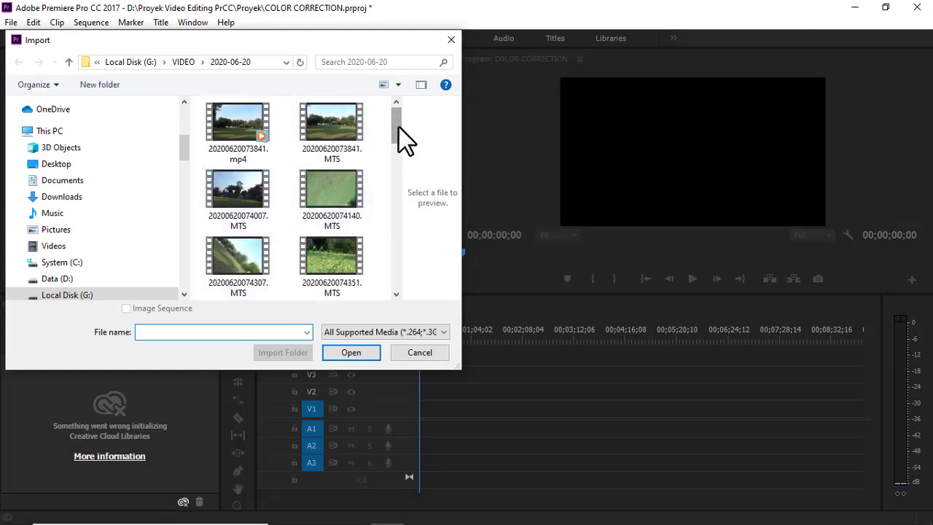
{"action": "left_click_drag", "start_coordinate": [399, 135], "coordinate": [398, 292]}
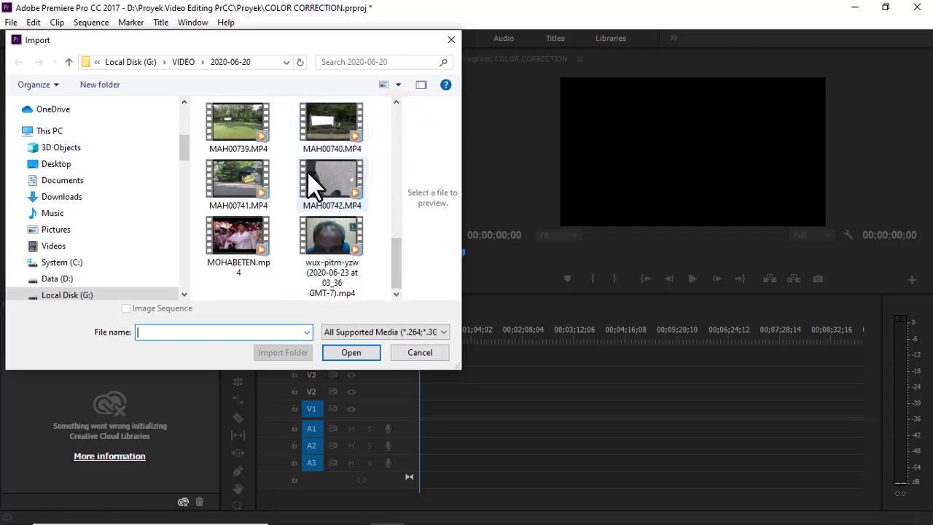
{"action": "left_click", "coordinate": [232, 172]}
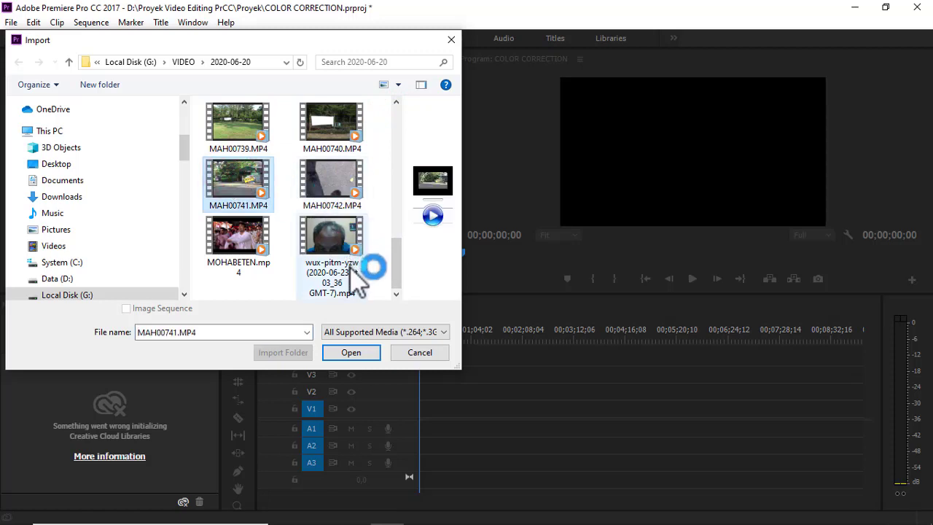
{"action": "left_click", "coordinate": [350, 353]}
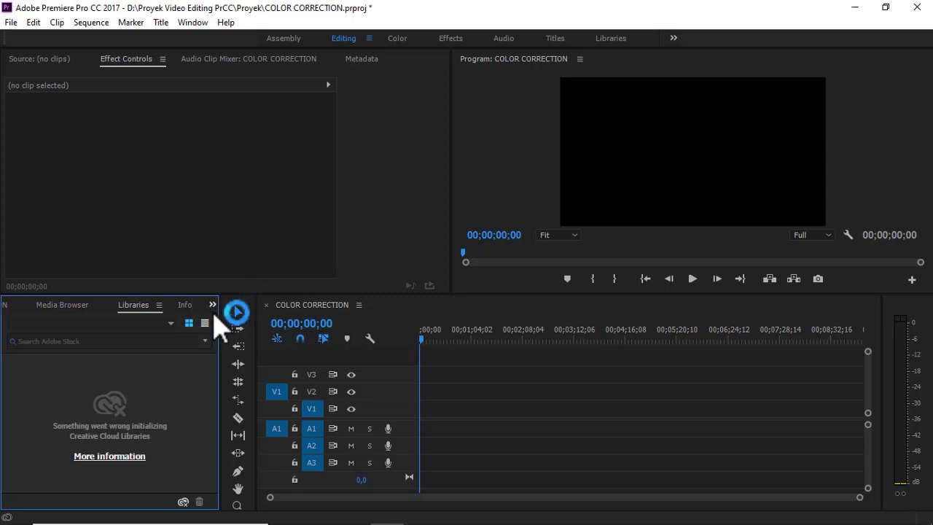
Step: Place MAH00741.MP4 at the start of track V1 and change the sequence settings to match the clip
{"action": "left_click", "coordinate": [213, 306]}
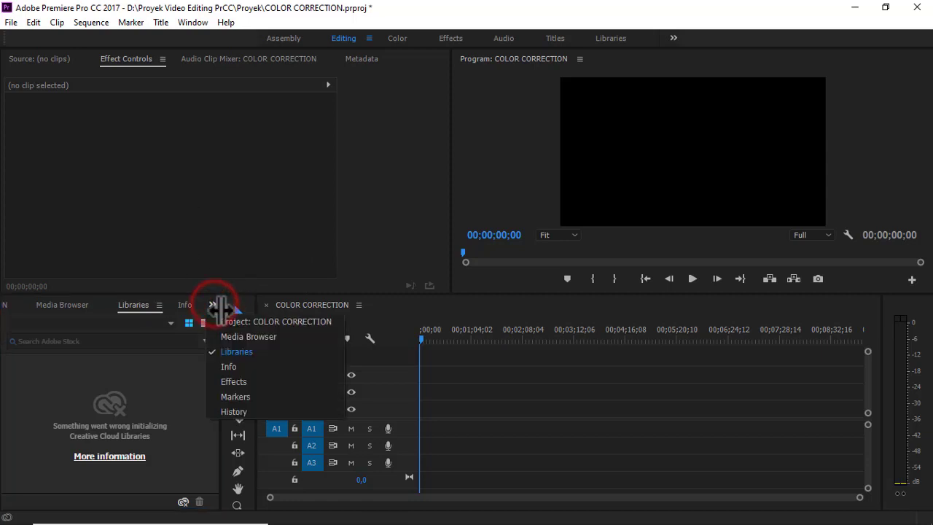
{"action": "left_click", "coordinate": [226, 322]}
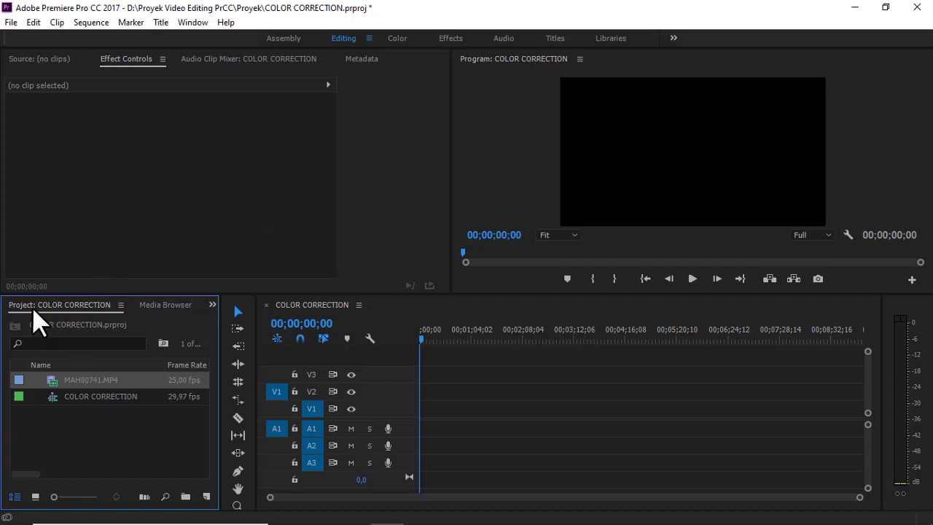
{"action": "left_click", "coordinate": [54, 380]}
{"action": "left_click_drag", "start_coordinate": [55, 388], "coordinate": [430, 424]}
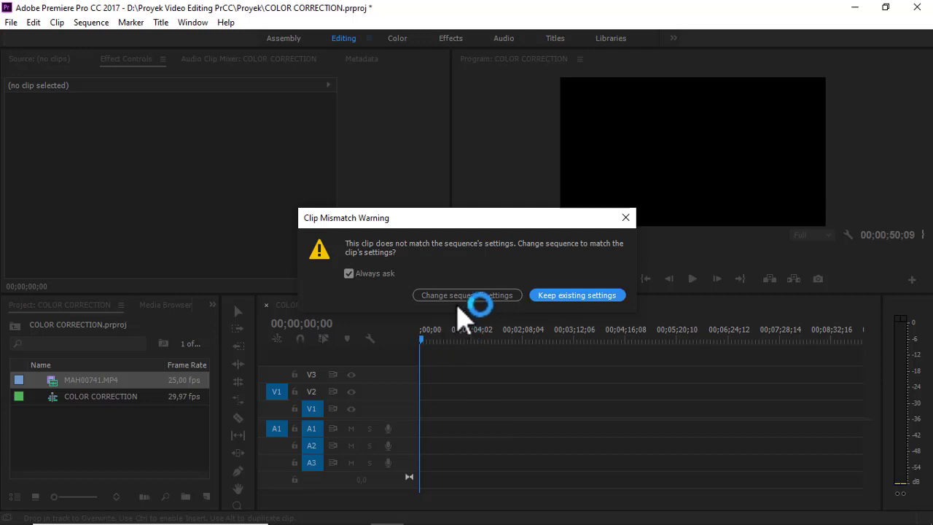
{"action": "left_click", "coordinate": [460, 296]}
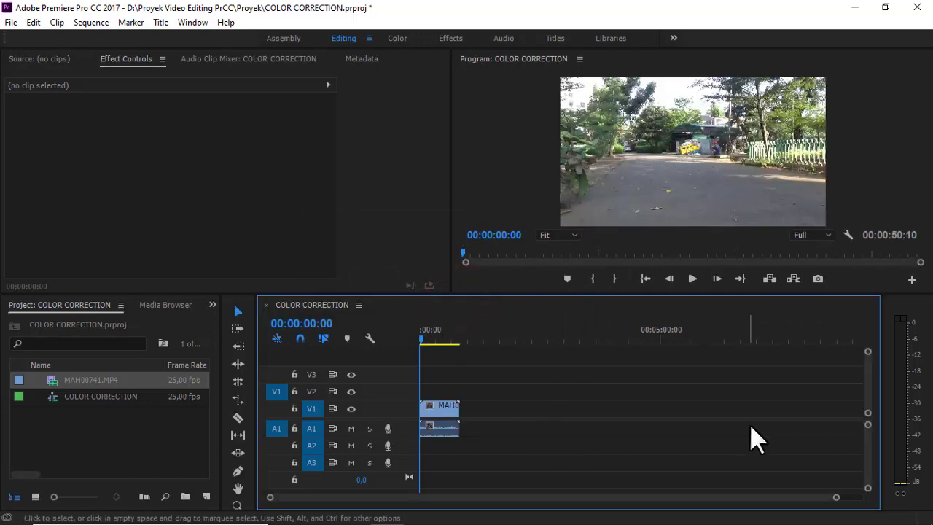
Step: Play the first five seconds or so of the sequence to preview the footage
{"action": "left_click", "coordinate": [693, 278]}
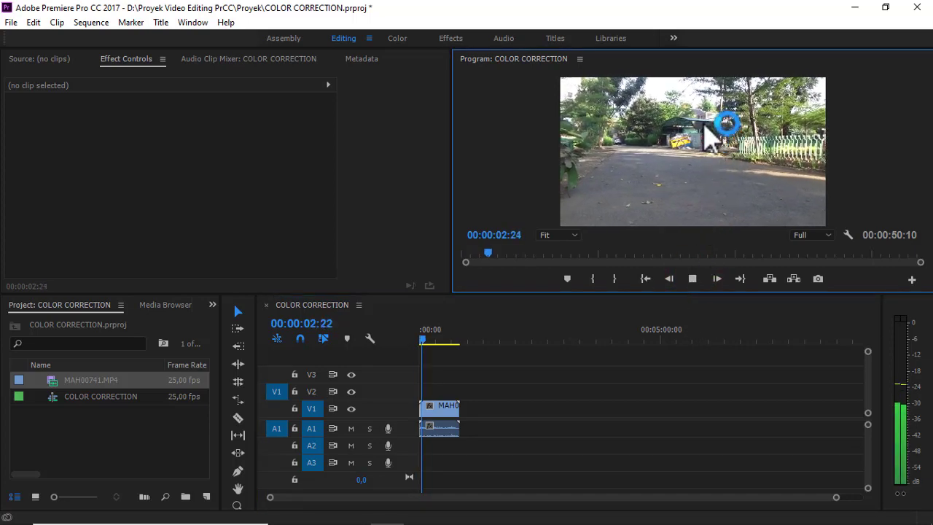
{"action": "left_click", "coordinate": [692, 279]}
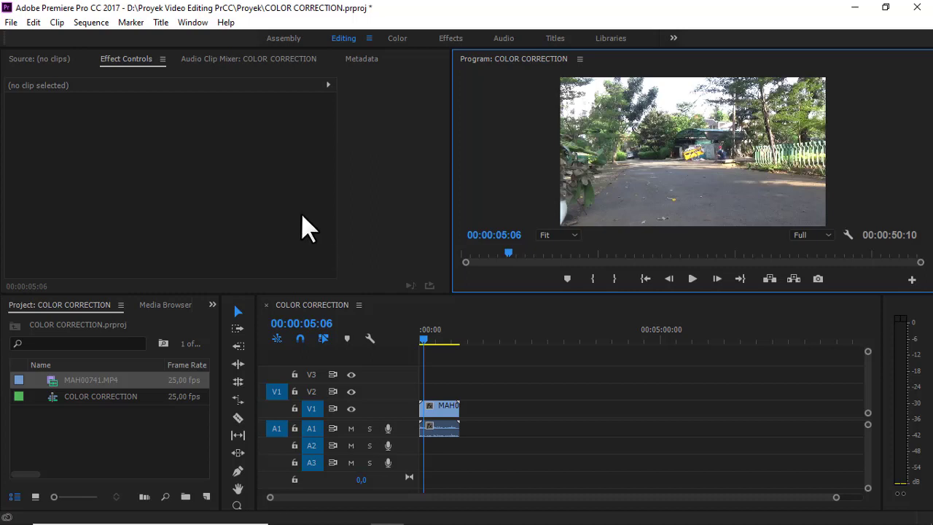
Step: Apply the Brightness & Contrast video effect from the Color Correction group to the MAH00741.MP4 clip on track V1
{"action": "left_click", "coordinate": [212, 305]}
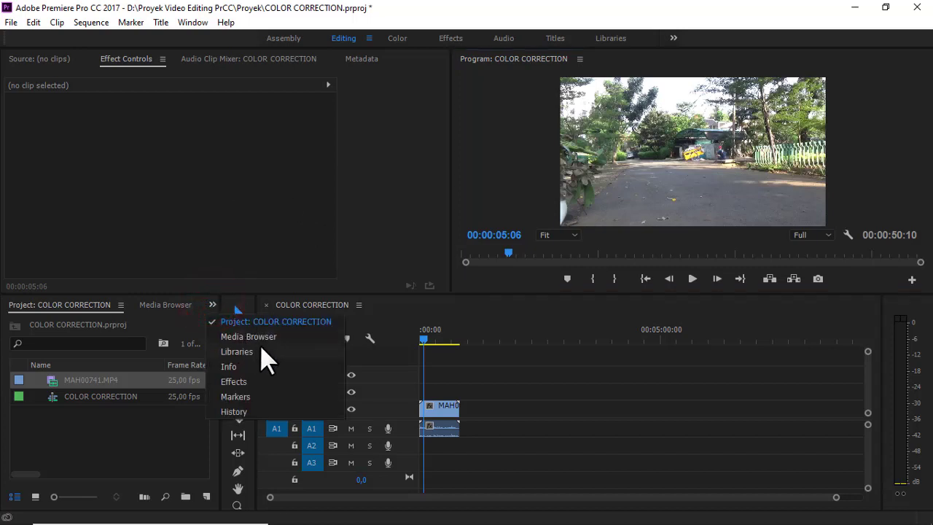
{"action": "left_click", "coordinate": [244, 381]}
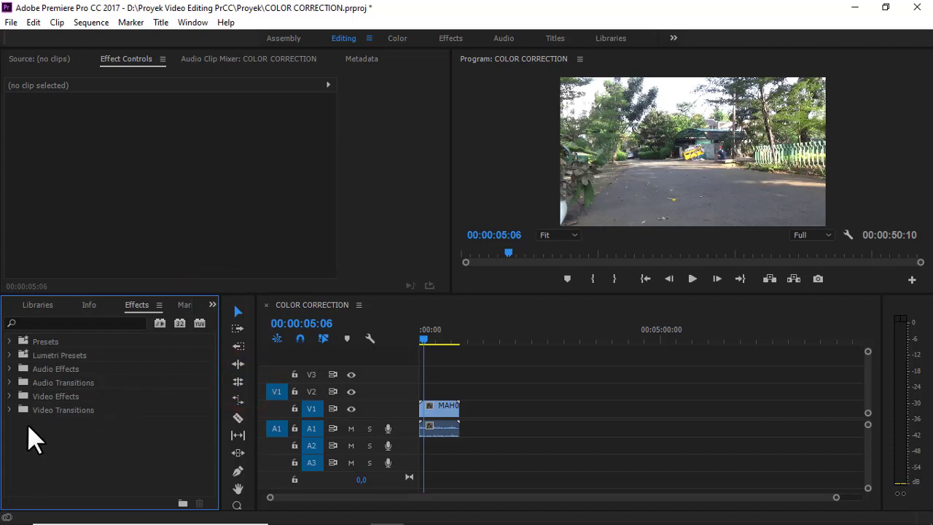
{"action": "left_click", "coordinate": [11, 395]}
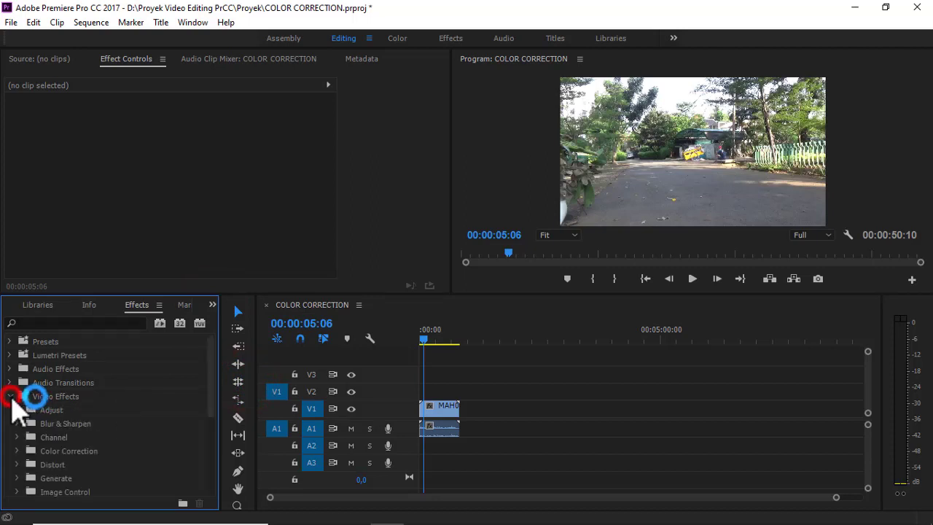
{"action": "scroll", "coordinate": [144, 395], "scroll_direction": "down", "scroll_amount": 1}
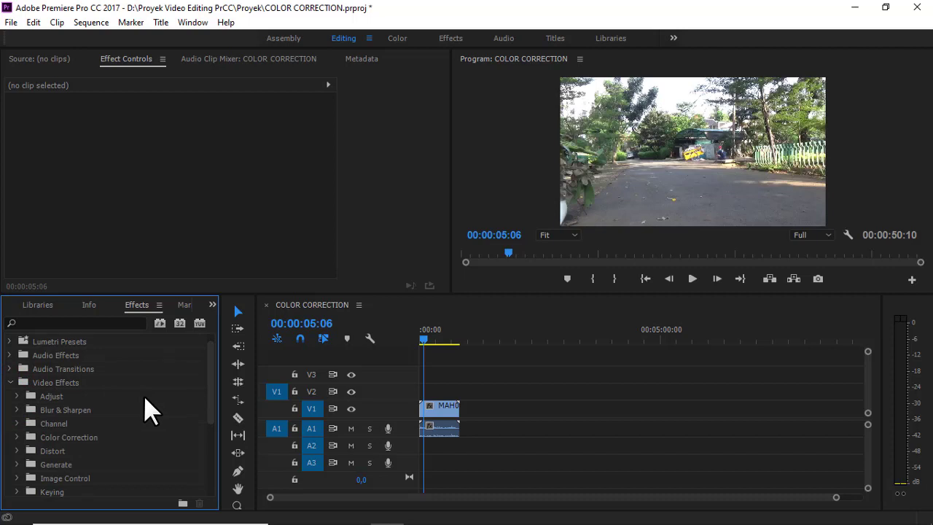
{"action": "left_click", "coordinate": [17, 438]}
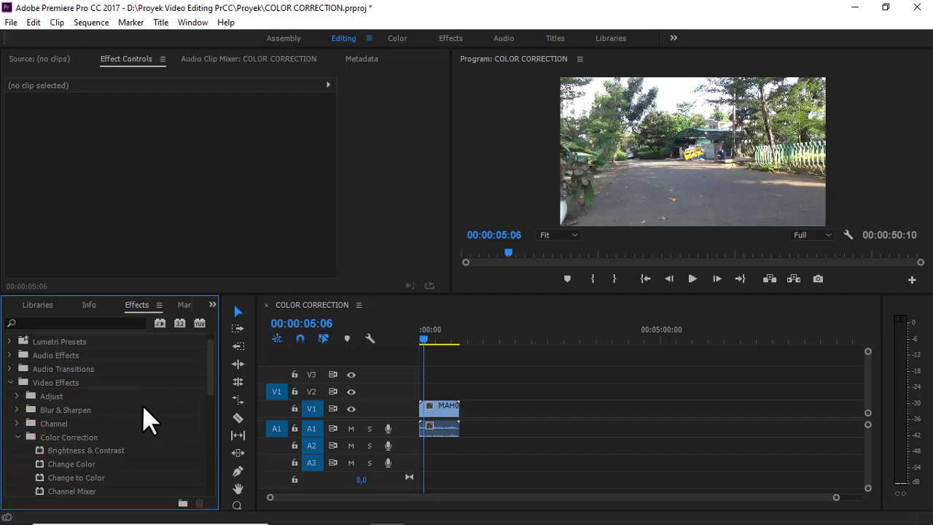
{"action": "scroll", "coordinate": [143, 407], "scroll_direction": "down", "scroll_amount": 2}
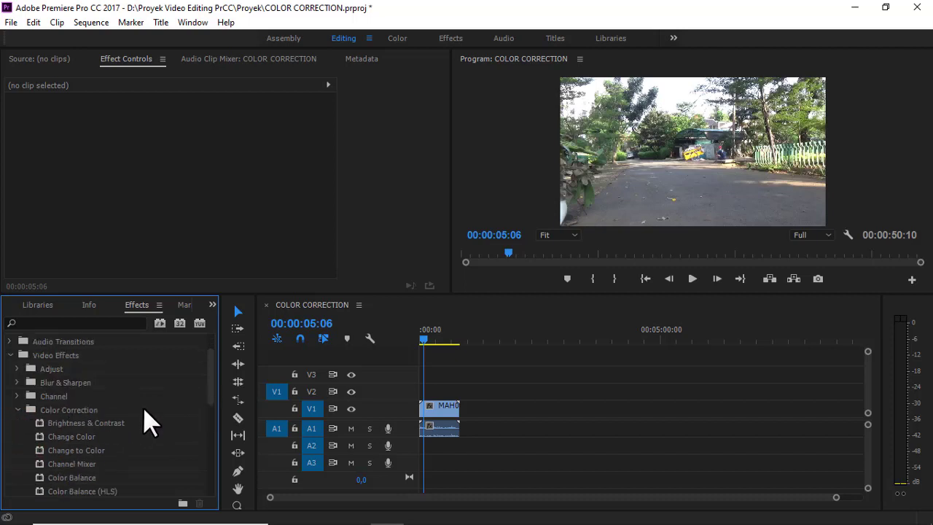
{"action": "scroll", "coordinate": [145, 412], "scroll_direction": "down", "scroll_amount": 1}
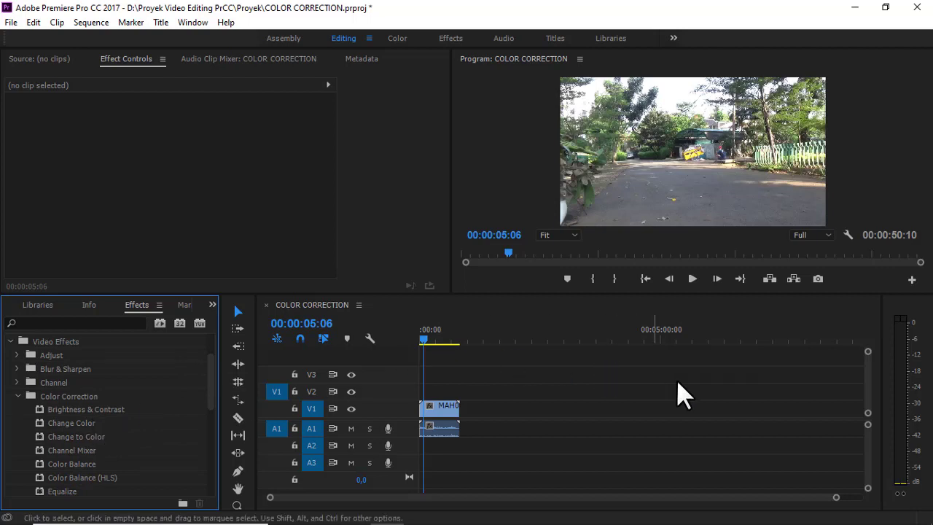
{"action": "left_click_drag", "start_coordinate": [837, 497], "coordinate": [740, 497]}
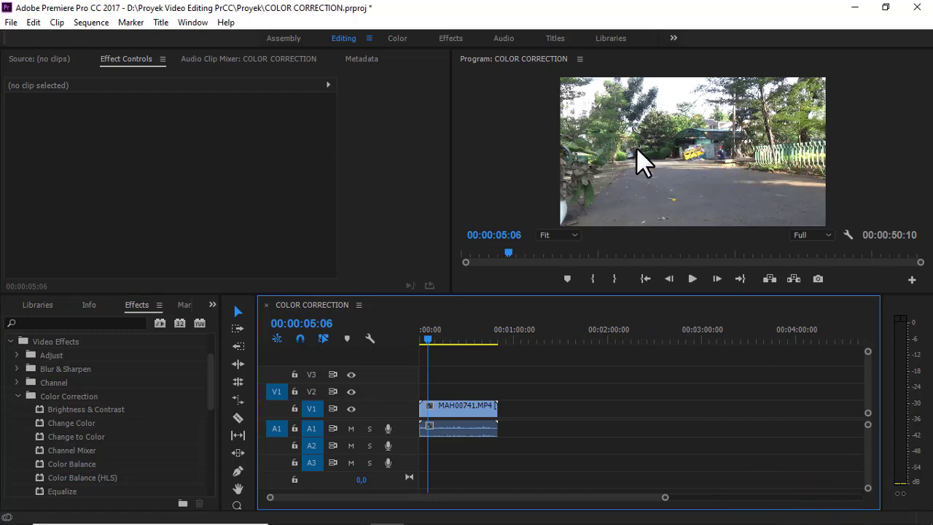
{"action": "left_click_drag", "start_coordinate": [40, 409], "coordinate": [457, 413]}
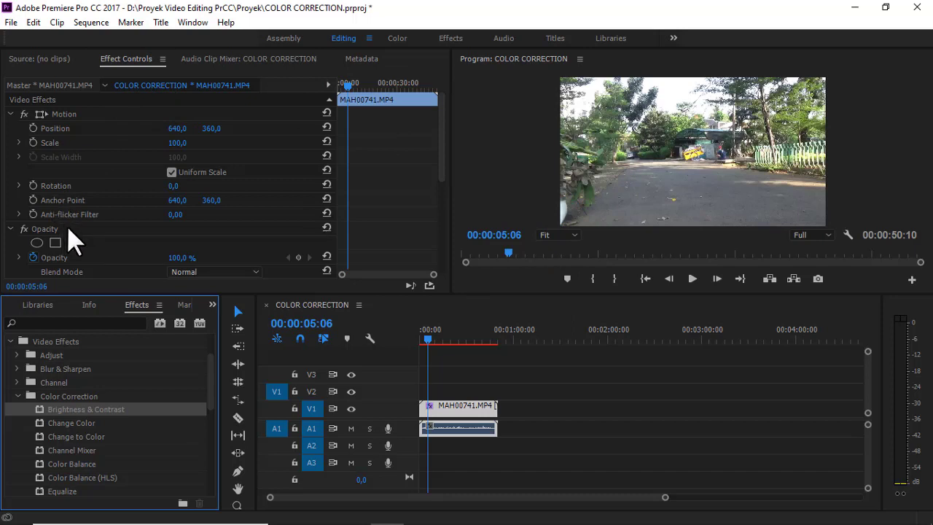
Step: Reveal the Brightness and Contrast sliders for the MAH00741.MP4 clip and raise Brightness to about 32,4
{"action": "scroll", "coordinate": [78, 236], "scroll_direction": "down", "scroll_amount": 3}
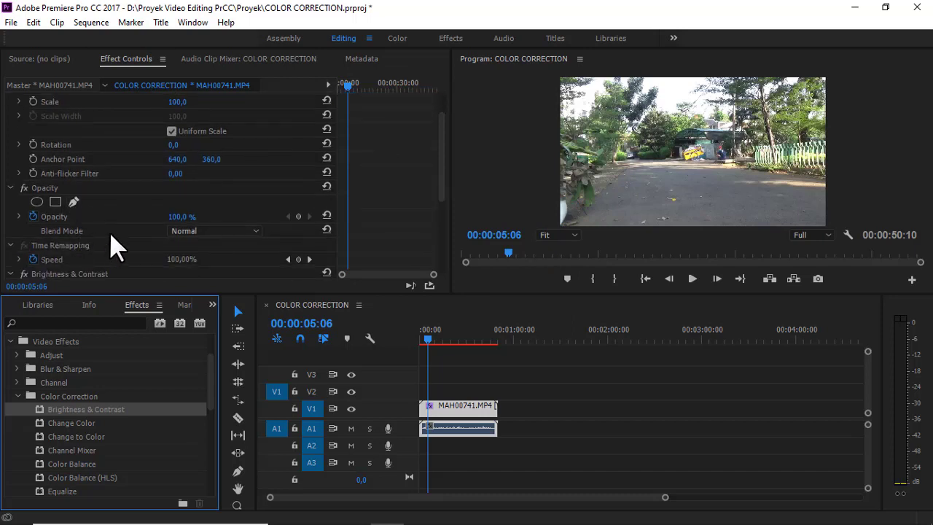
{"action": "scroll", "coordinate": [111, 235], "scroll_direction": "down", "scroll_amount": 3}
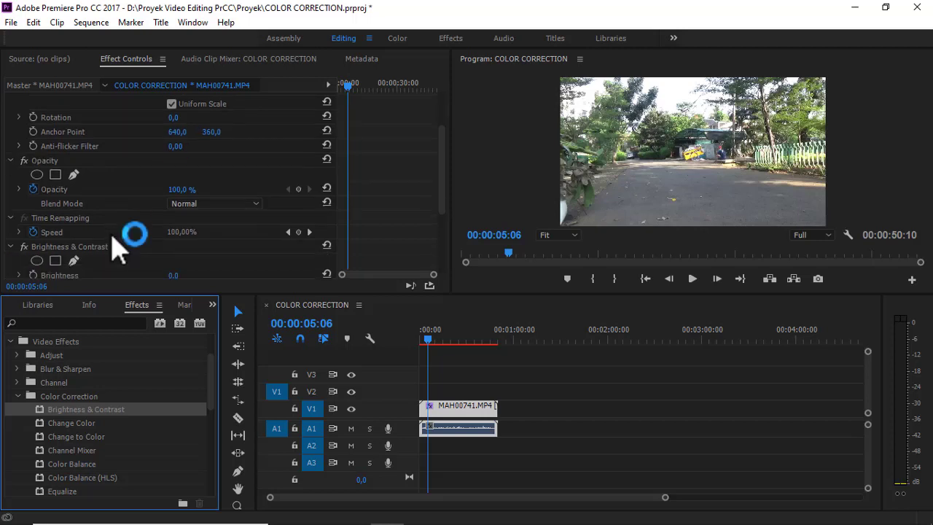
{"action": "scroll", "coordinate": [117, 248], "scroll_direction": "down", "scroll_amount": 3}
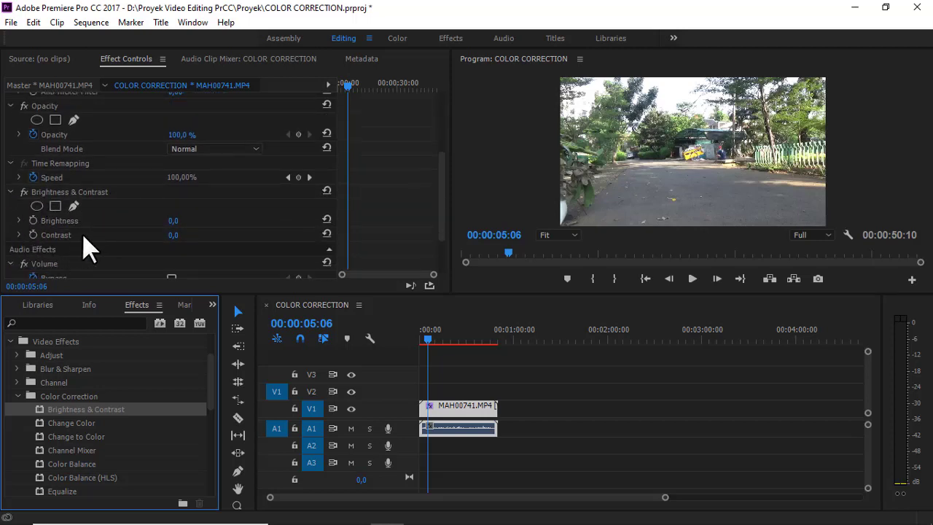
{"action": "left_click", "coordinate": [18, 220]}
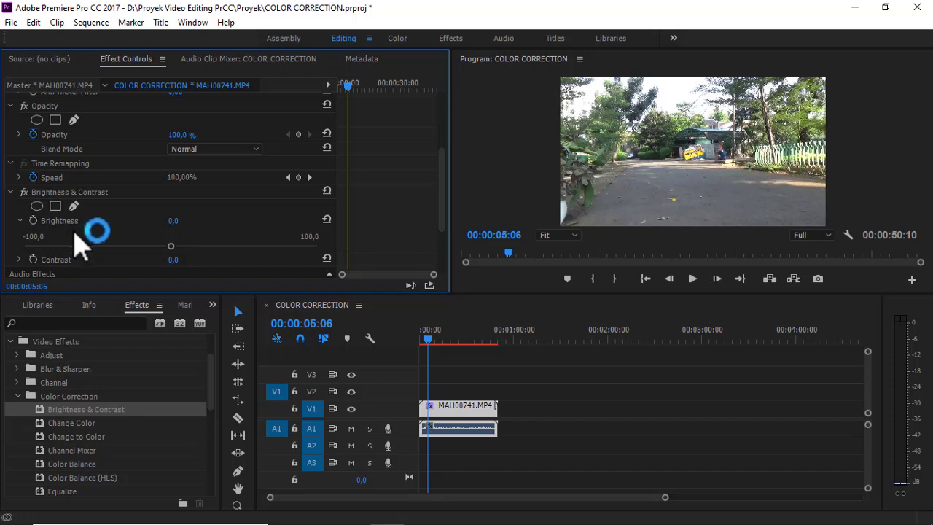
{"action": "left_click", "coordinate": [19, 259]}
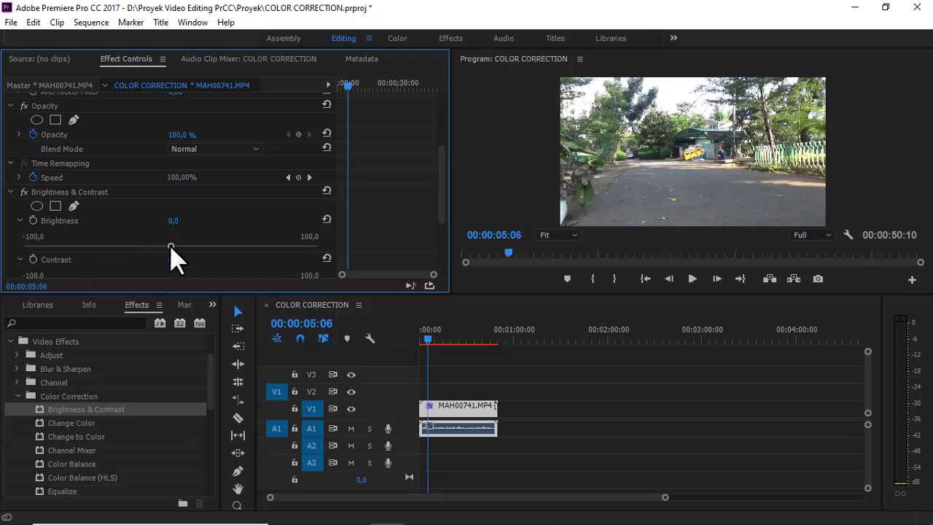
{"action": "left_click_drag", "start_coordinate": [173, 245], "coordinate": [253, 247]}
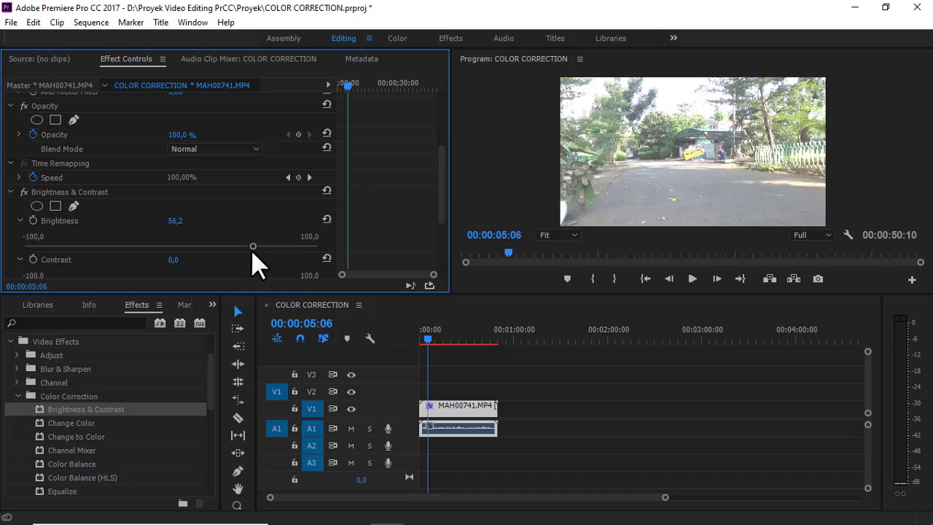
{"action": "left_click_drag", "start_coordinate": [252, 244], "coordinate": [218, 256]}
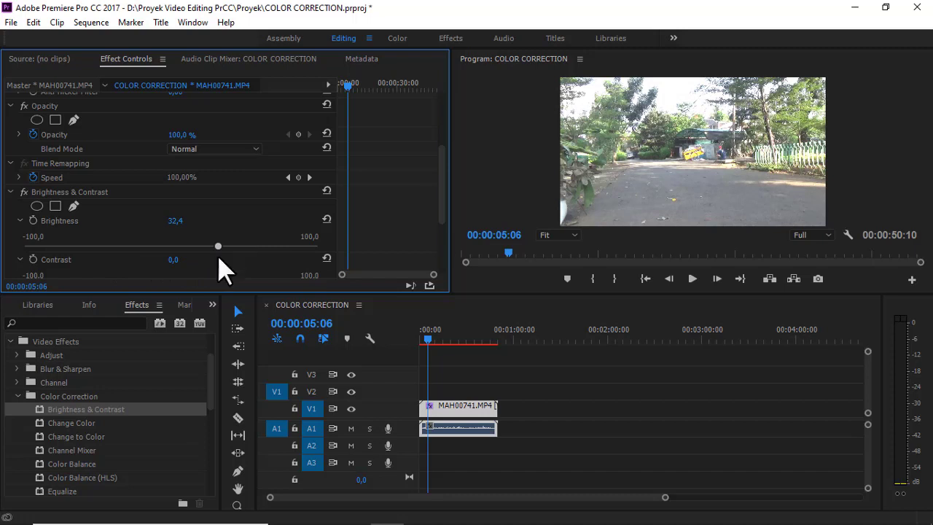
Step: Fine-tune the Brightness & Contrast effect on MAH00741.MP4 to Brightness 17,5 and Contrast 20,3
{"action": "scroll", "coordinate": [254, 202], "scroll_direction": "down", "scroll_amount": 3}
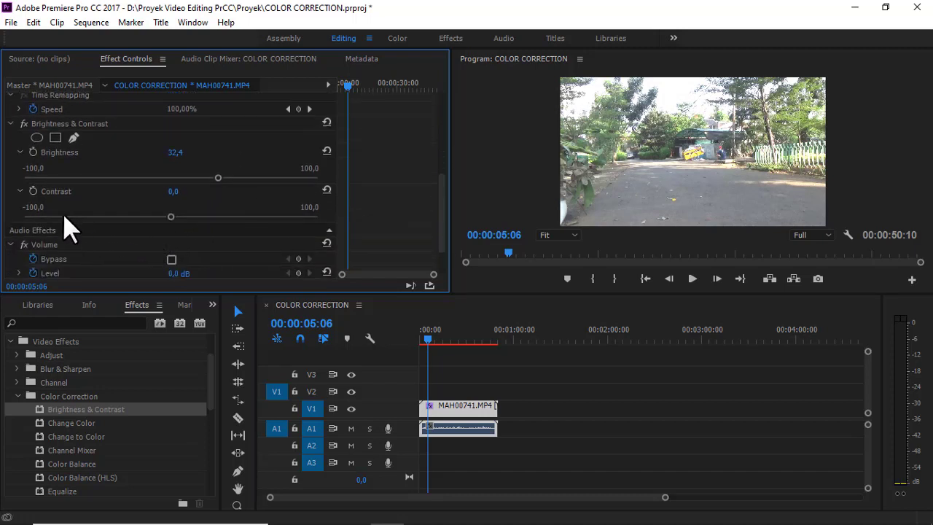
{"action": "left_click_drag", "start_coordinate": [171, 218], "coordinate": [204, 232]}
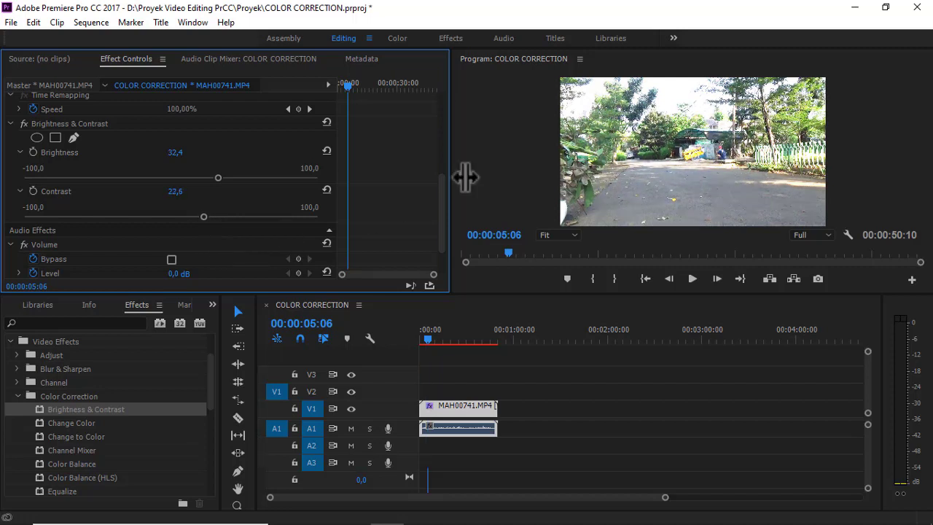
{"action": "mouse_move", "coordinate": [785, 110]}
{"action": "left_mouse_down"}
{"action": "mouse_move", "coordinate": [766, 153]}
{"action": "mouse_move", "coordinate": [682, 157]}
{"action": "mouse_move", "coordinate": [697, 124]}
{"action": "mouse_move", "coordinate": [664, 116]}
{"action": "left_mouse_up"}
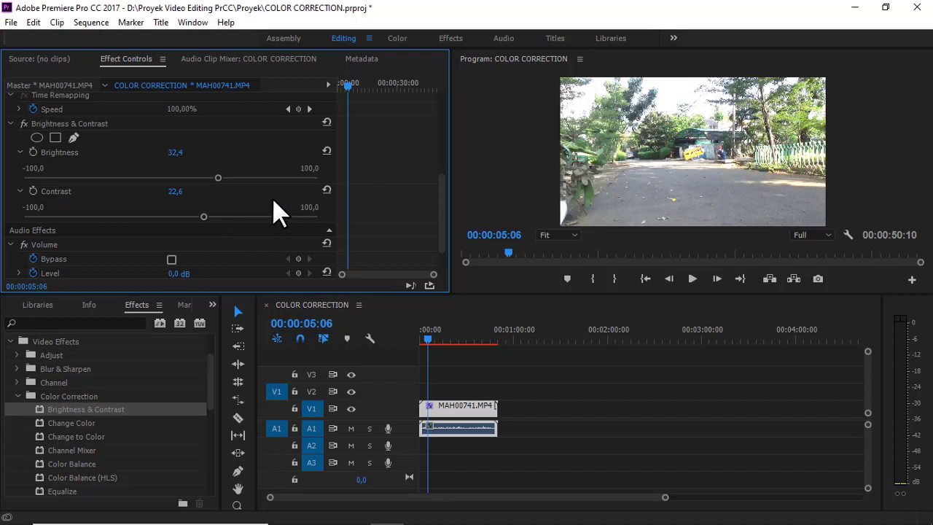
{"action": "left_click_drag", "start_coordinate": [217, 177], "coordinate": [196, 178]}
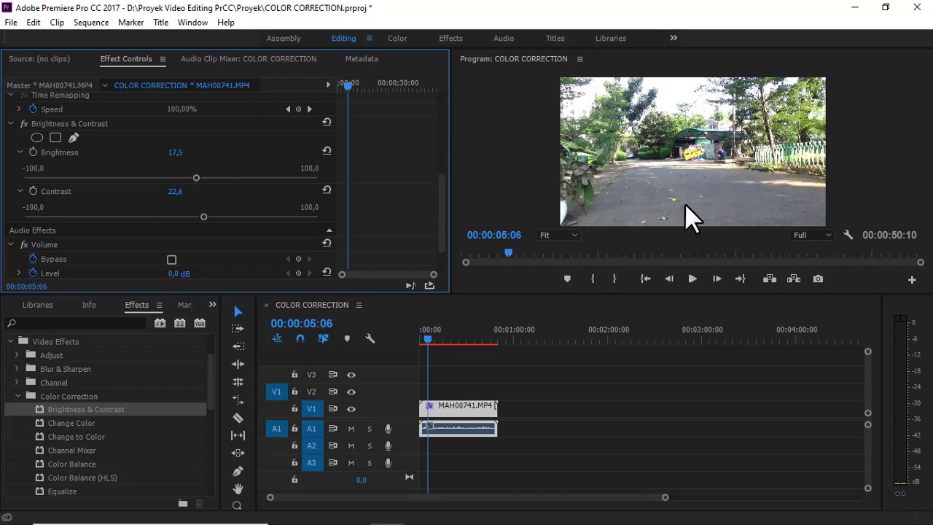
{"action": "left_click", "coordinate": [206, 217]}
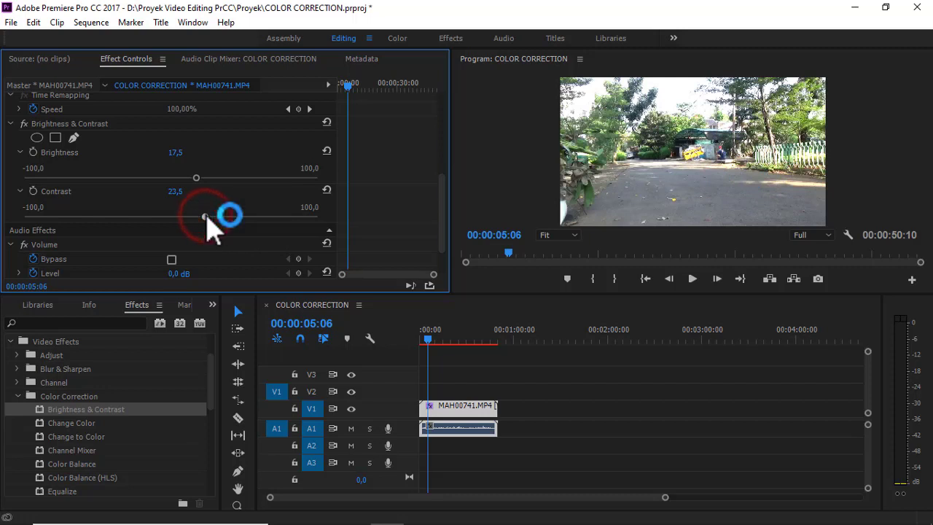
{"action": "left_click_drag", "start_coordinate": [206, 217], "coordinate": [200, 217]}
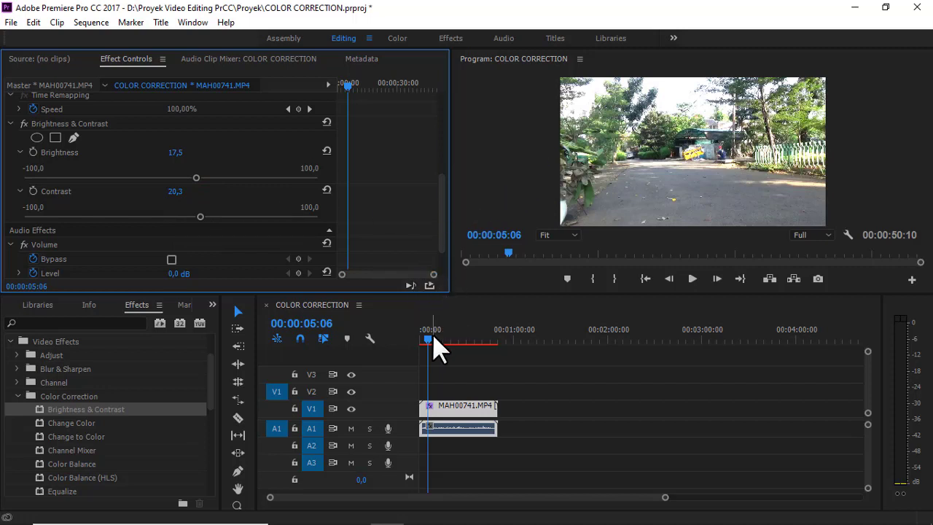
Step: Scrub through the sequence from its start to review the corrected MAH00741.MP4 footage
{"action": "left_click_drag", "start_coordinate": [428, 340], "coordinate": [419, 339]}
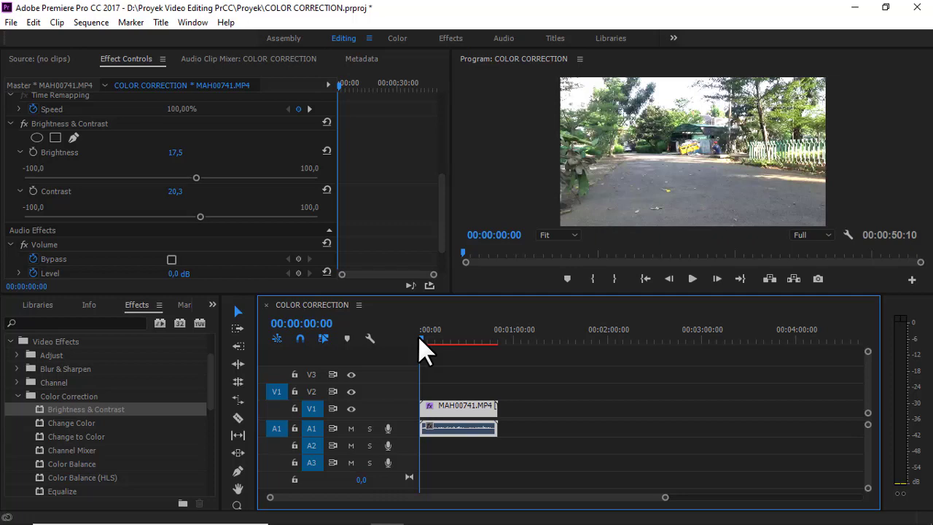
{"action": "left_click_drag", "start_coordinate": [420, 337], "coordinate": [498, 365]}
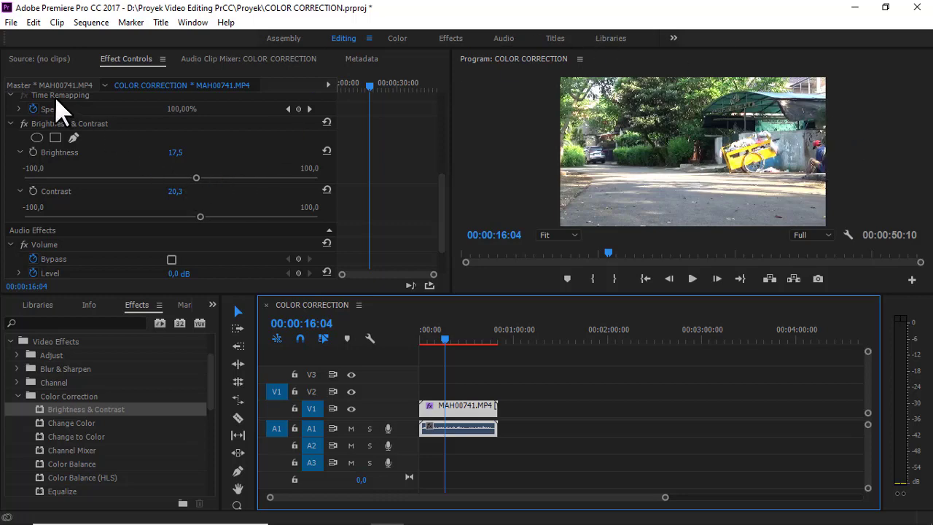
Step: Import the video MAH00740.MP4 from the 2020-06-20 folder into the project
{"action": "left_click", "coordinate": [11, 22]}
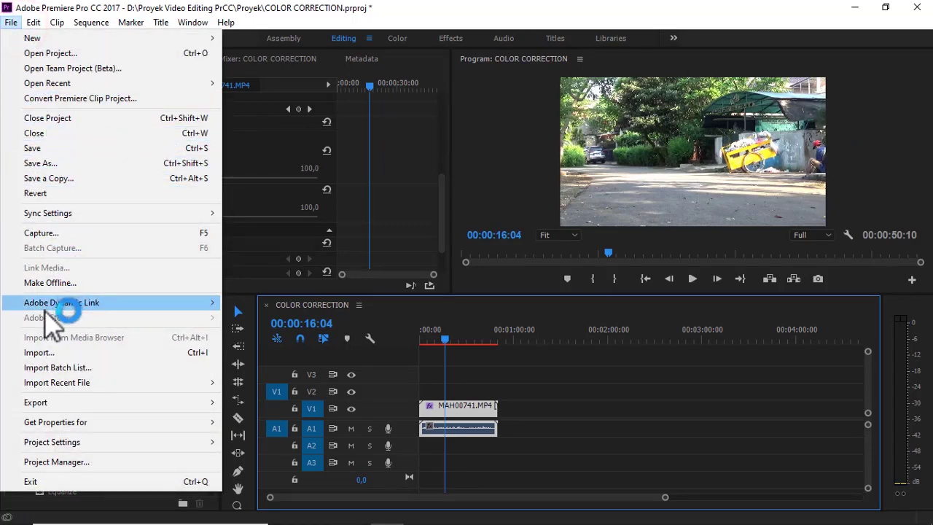
{"action": "left_click", "coordinate": [51, 352]}
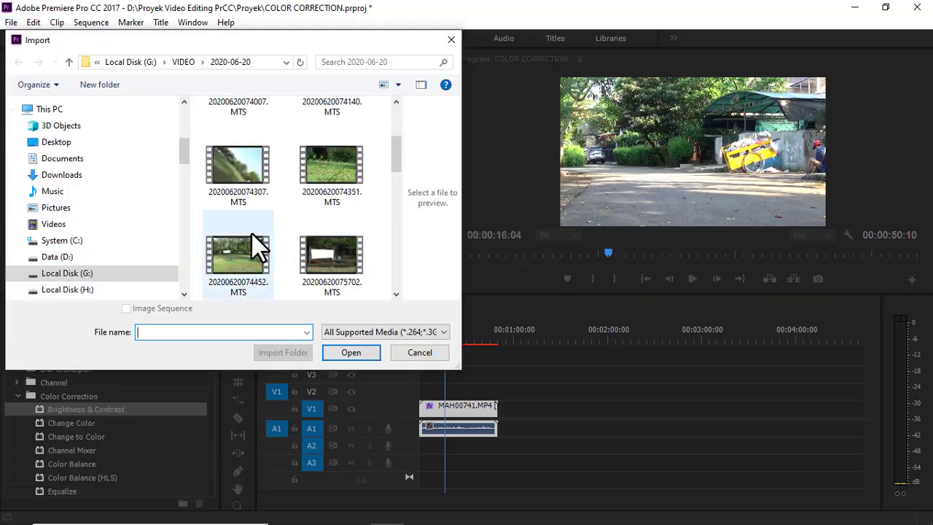
{"action": "scroll", "coordinate": [285, 219], "scroll_direction": "down", "scroll_amount": 5}
{"action": "scroll", "coordinate": [285, 223], "scroll_direction": "down", "scroll_amount": 2}
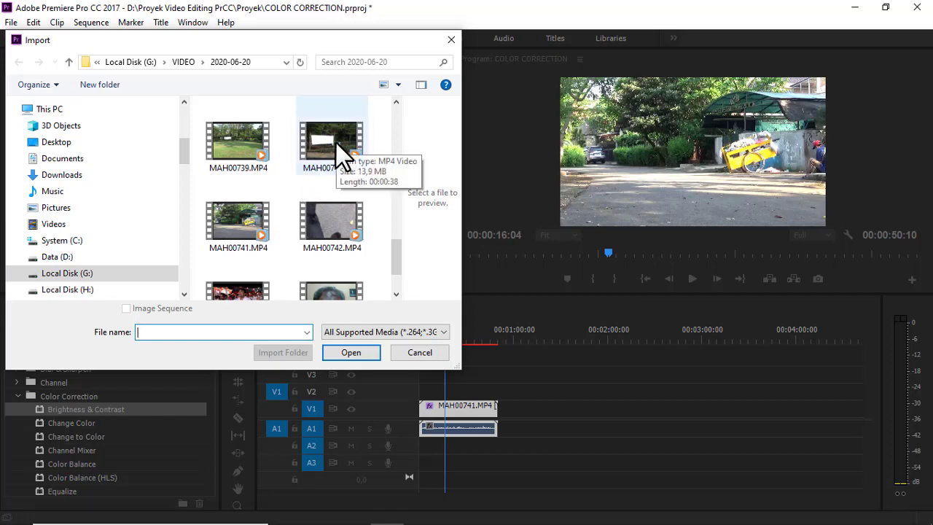
{"action": "scroll", "coordinate": [327, 201], "scroll_direction": "down", "scroll_amount": 1}
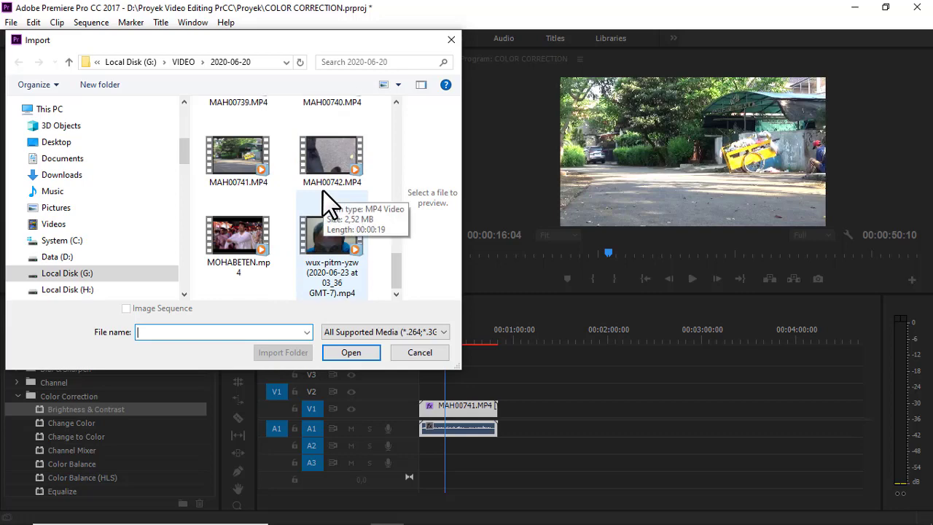
{"action": "scroll", "coordinate": [323, 191], "scroll_direction": "up", "scroll_amount": 2}
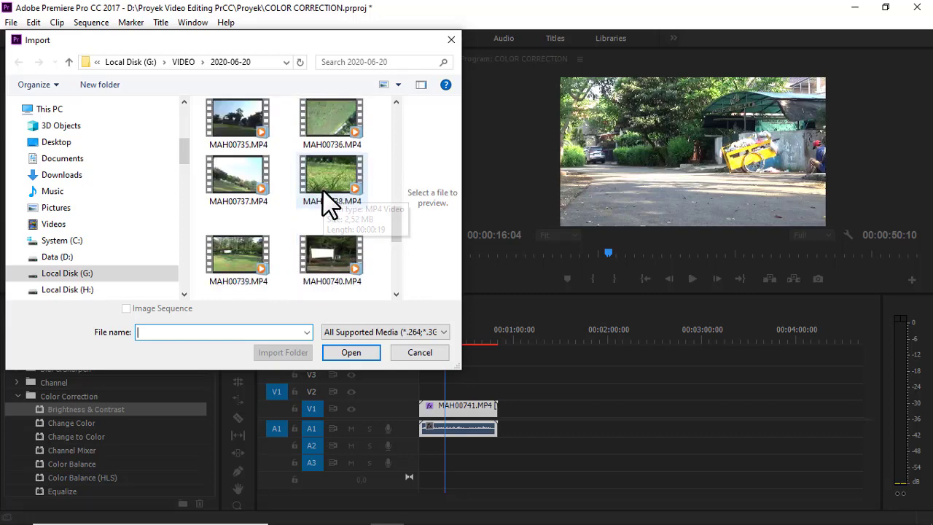
{"action": "left_click", "coordinate": [333, 251]}
{"action": "left_click", "coordinate": [352, 352]}
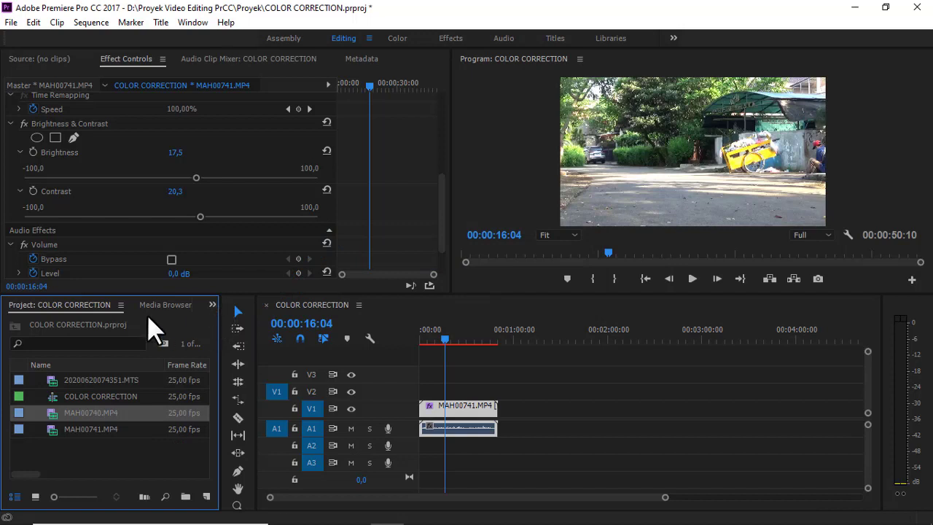
Step: Place MAH00740.MP4 on track V1 directly after the MAH00741.MP4 clip
{"action": "left_click", "coordinate": [103, 305]}
{"action": "left_click", "coordinate": [78, 416]}
{"action": "left_click_drag", "start_coordinate": [51, 415], "coordinate": [499, 420]}
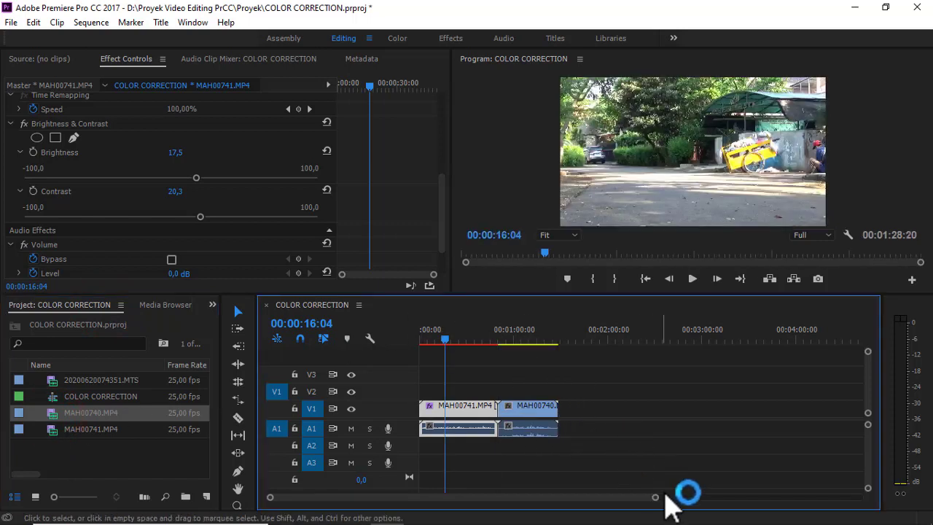
Step: Move the playhead to 00:00:56:10 and apply the Brightness & Contrast video effect to the MAH00740.MP4 clip
{"action": "left_click_drag", "start_coordinate": [656, 500], "coordinate": [595, 499]}
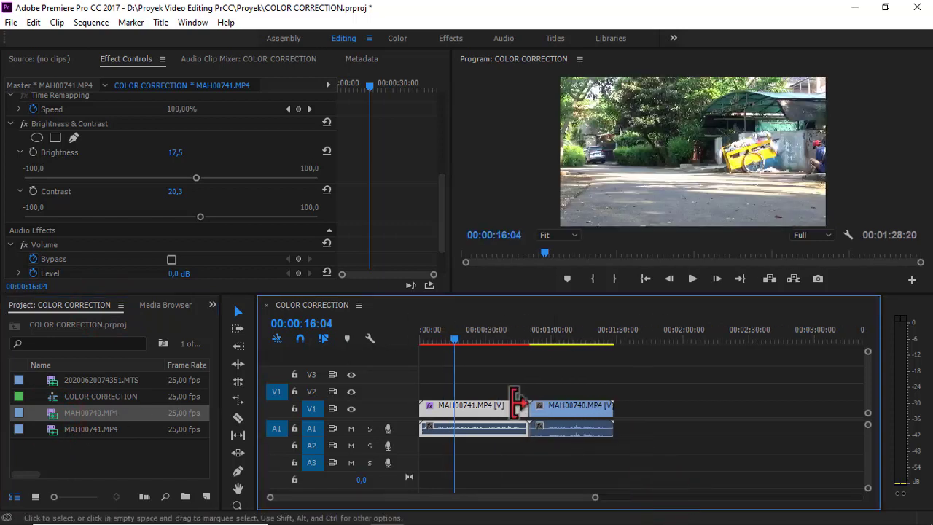
{"action": "left_click_drag", "start_coordinate": [456, 337], "coordinate": [545, 358]}
{"action": "left_click", "coordinate": [558, 406]}
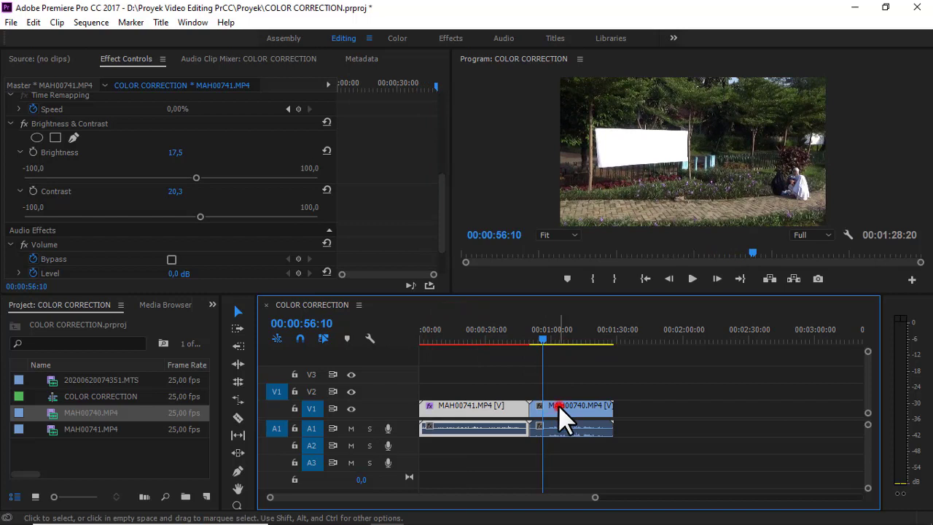
{"action": "left_click_drag", "start_coordinate": [595, 497], "coordinate": [573, 499]}
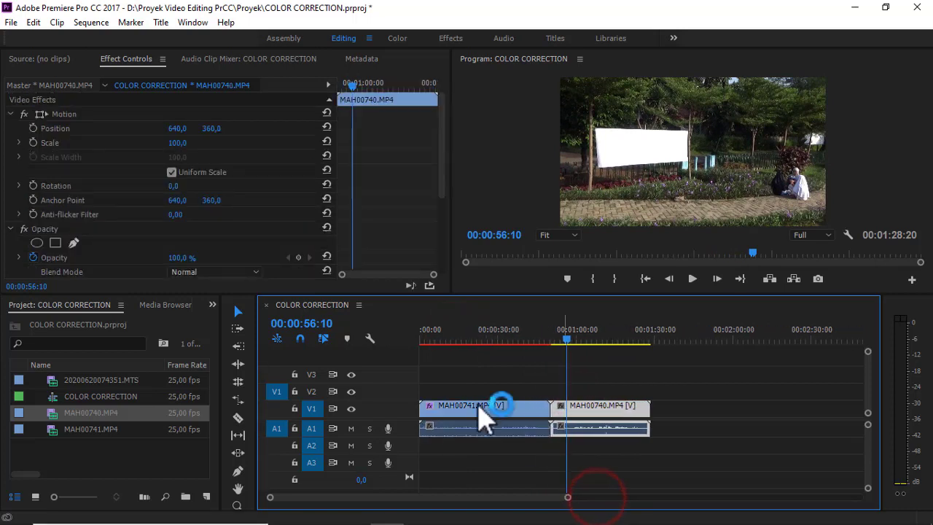
{"action": "left_click", "coordinate": [212, 305]}
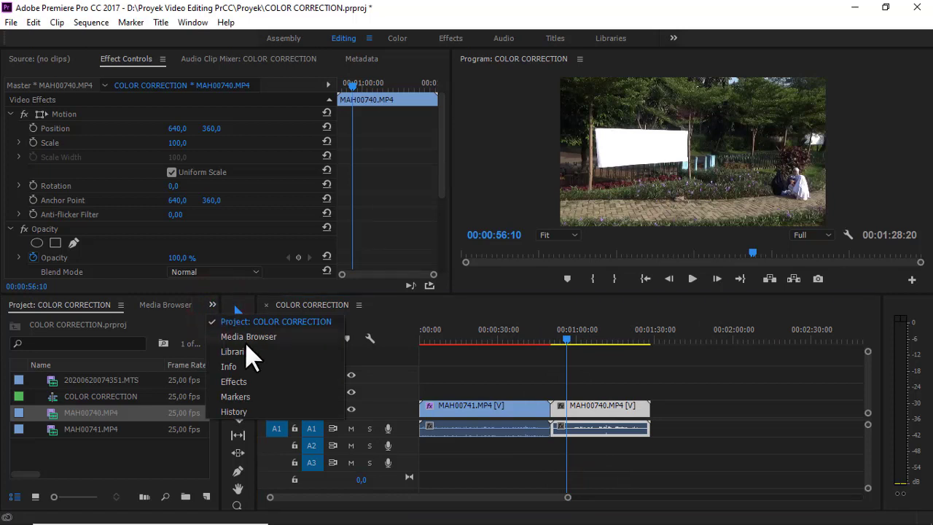
{"action": "left_click", "coordinate": [246, 382]}
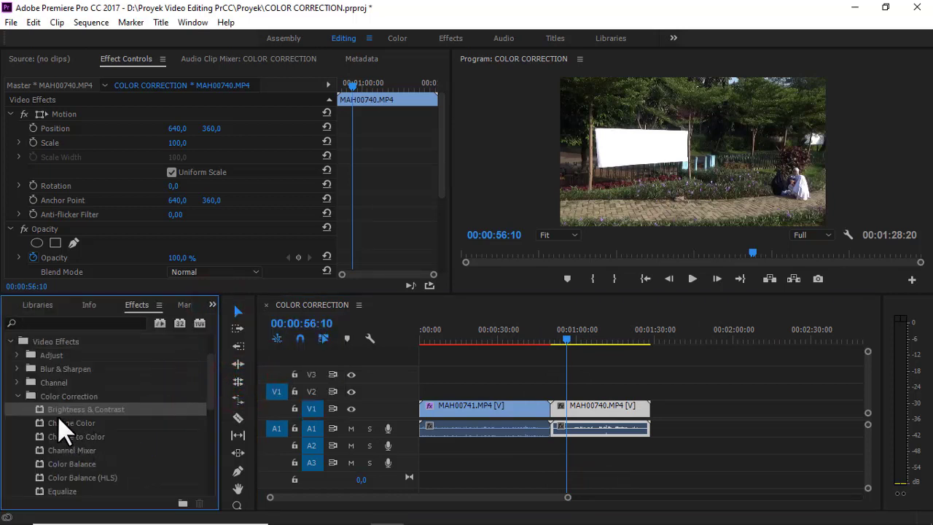
{"action": "left_click_drag", "start_coordinate": [40, 407], "coordinate": [592, 414]}
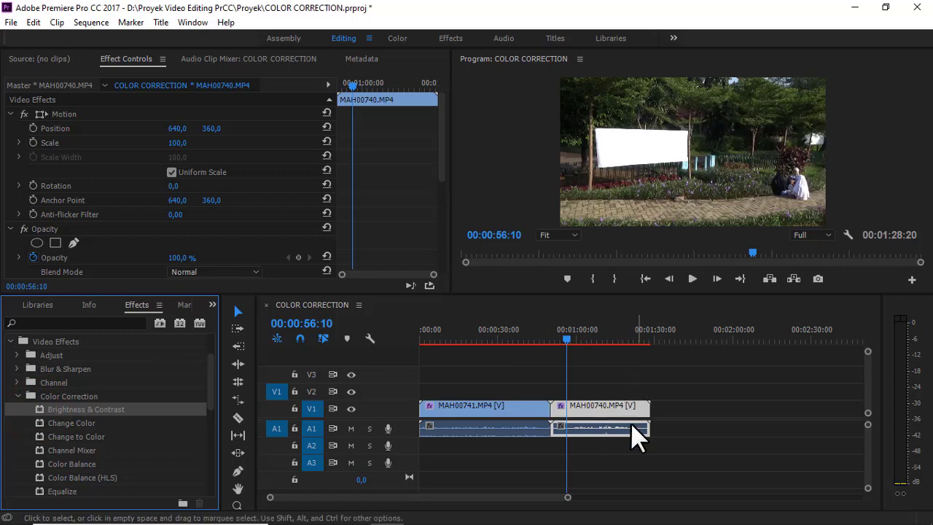
Step: Move the playhead to 00:00:57:21 and select the MAH00740.MP4 clip on track V1
{"action": "left_click_drag", "start_coordinate": [568, 498], "coordinate": [544, 496]}
{"action": "left_click_drag", "start_coordinate": [620, 337], "coordinate": [628, 371]}
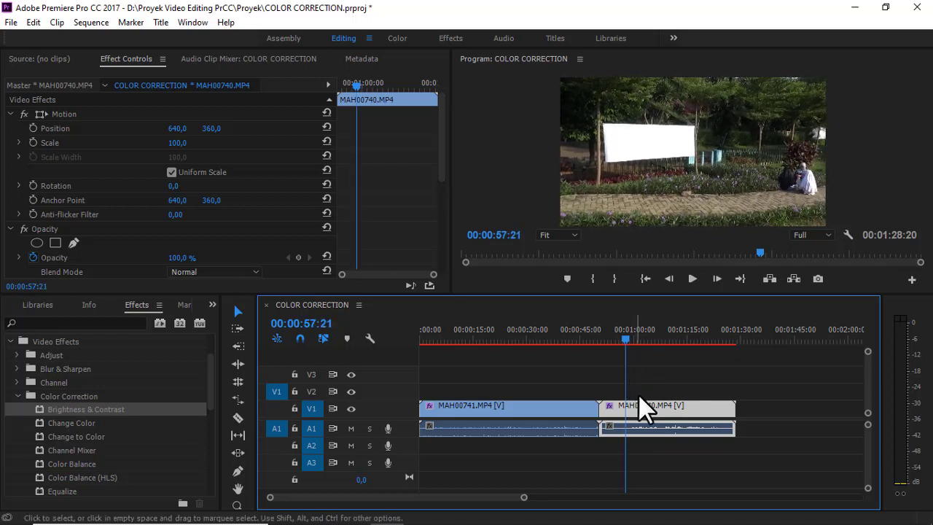
{"action": "left_click", "coordinate": [649, 410]}
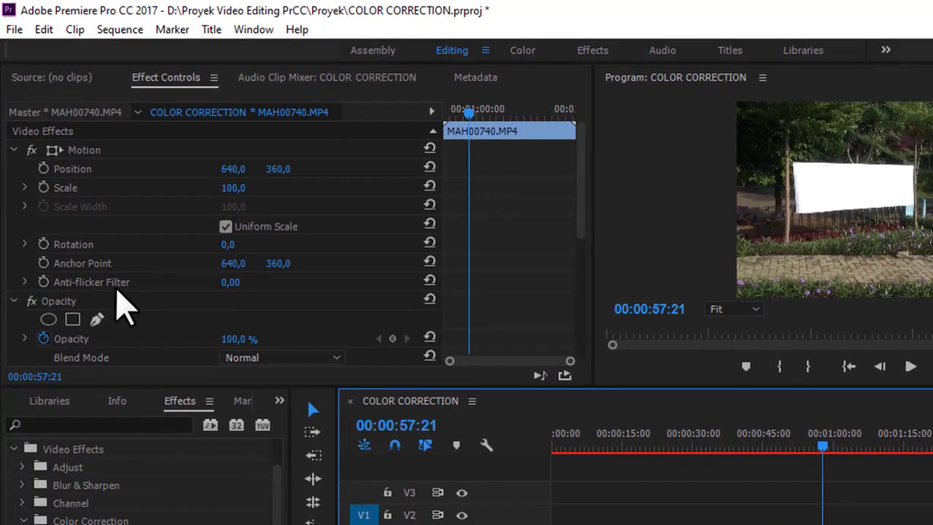
Step: Turn on keyframing for both Brightness and Contrast in the clip's Brightness & Contrast effect at 00:00:57:21
{"action": "scroll", "coordinate": [94, 232], "scroll_direction": "down", "scroll_amount": 2}
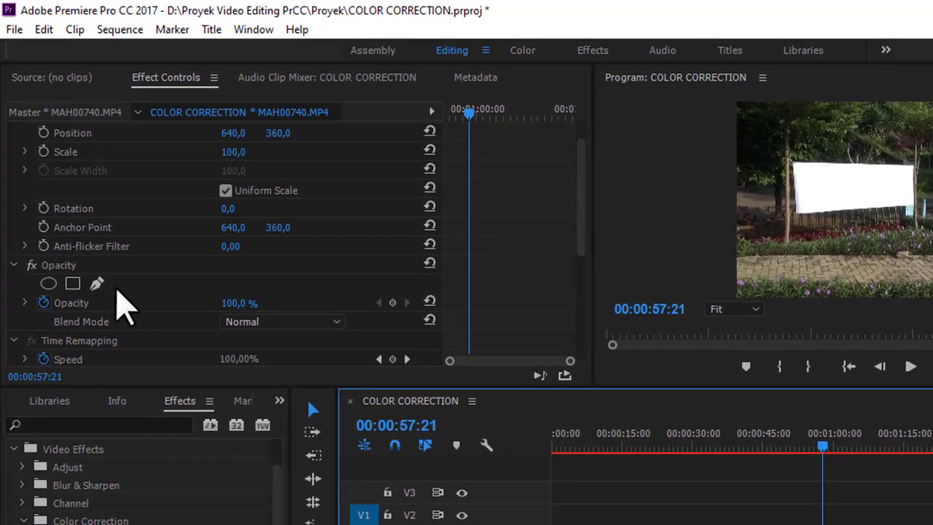
{"action": "scroll", "coordinate": [121, 306], "scroll_direction": "down", "scroll_amount": 5}
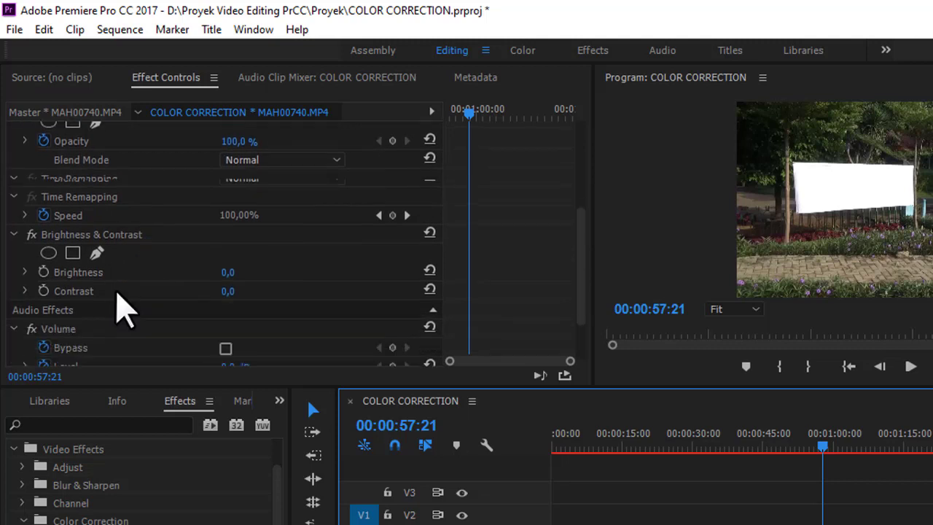
{"action": "scroll", "coordinate": [121, 306], "scroll_direction": "down", "scroll_amount": 1}
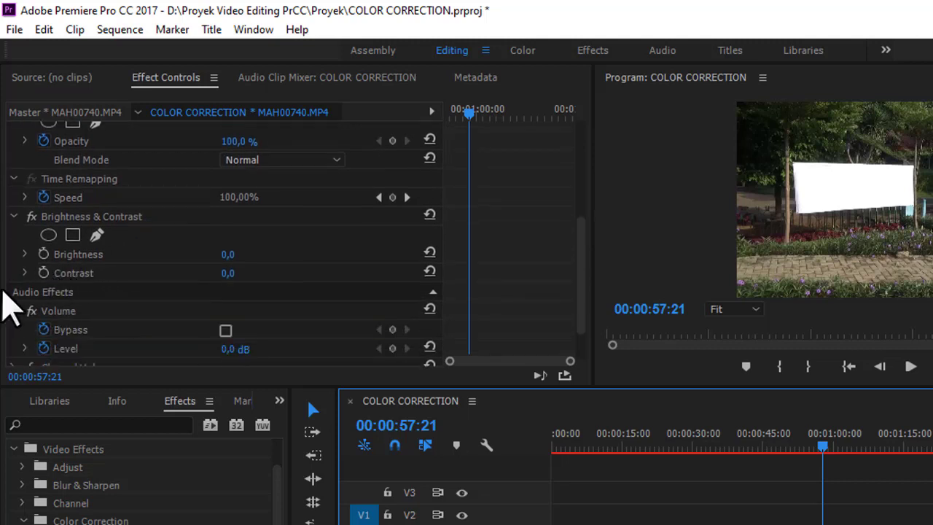
{"action": "left_click", "coordinate": [24, 253]}
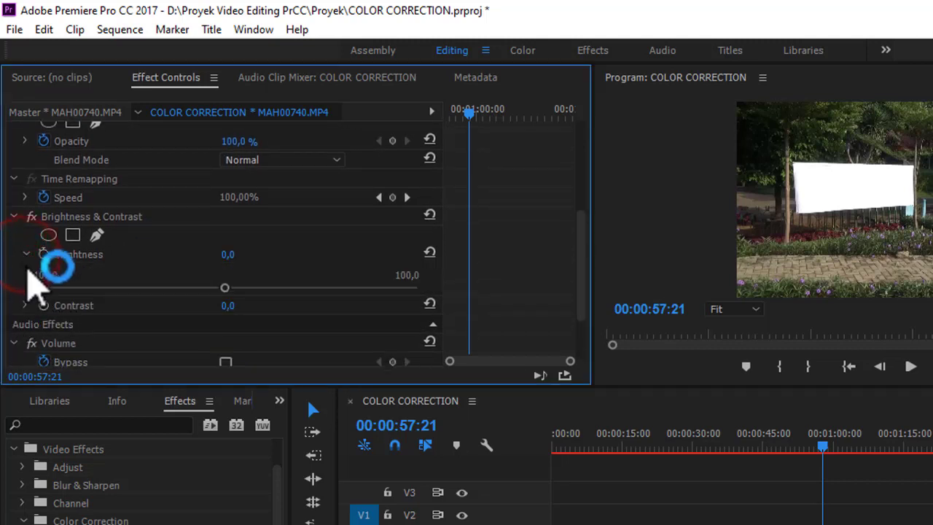
{"action": "left_click", "coordinate": [26, 306]}
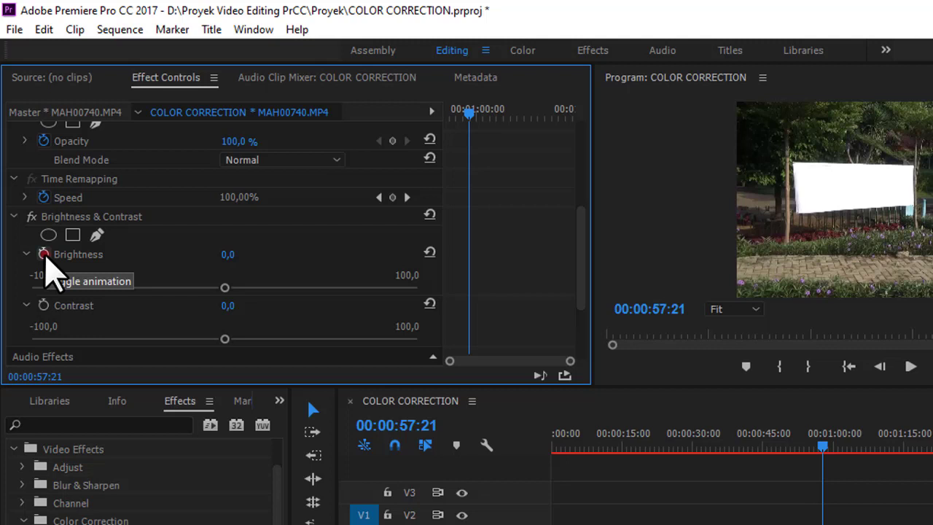
{"action": "left_click", "coordinate": [44, 255]}
{"action": "scroll", "coordinate": [59, 337], "scroll_direction": "down", "scroll_amount": 1}
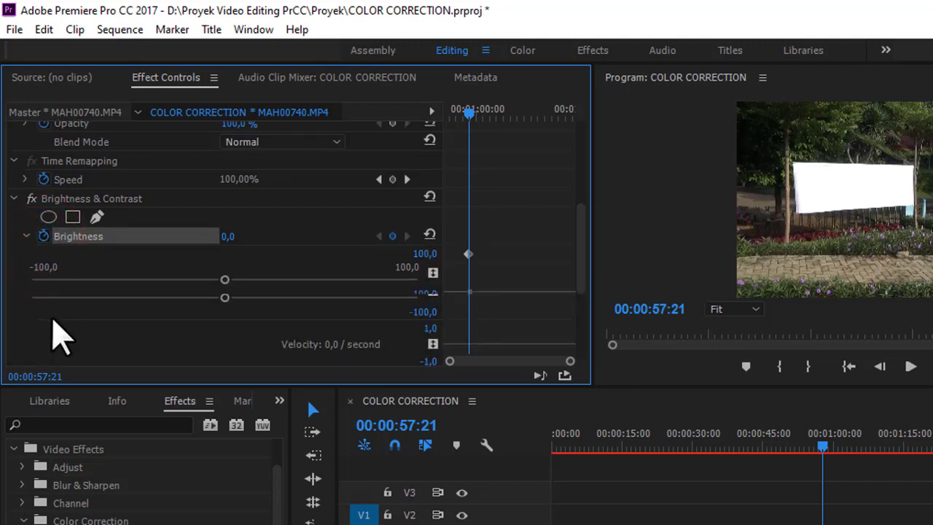
{"action": "scroll", "coordinate": [60, 337], "scroll_direction": "down", "scroll_amount": 3}
{"action": "left_click", "coordinate": [43, 306]}
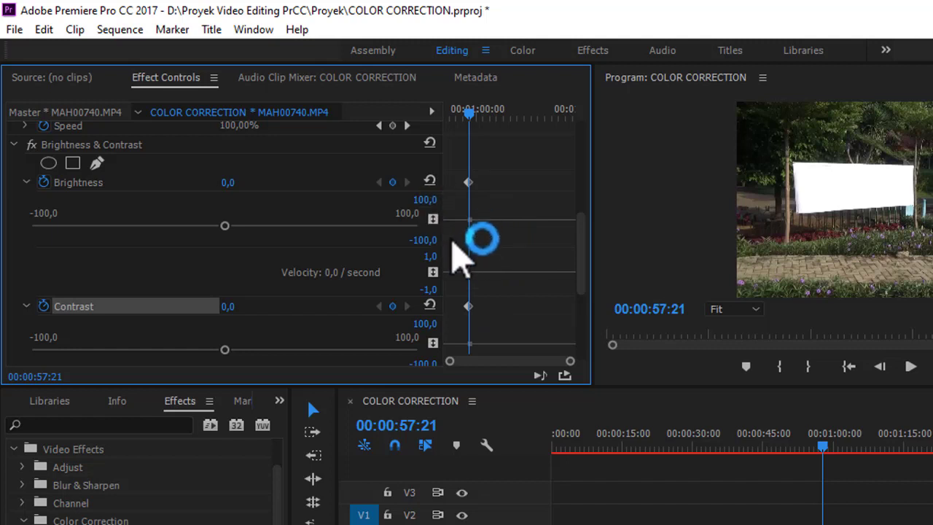
Step: At 00:00:58:22, set the MAH00740.MP4 clip's Brightness to 46,7 and Contrast to 60,0
{"action": "left_click_drag", "start_coordinate": [446, 231], "coordinate": [291, 256]}
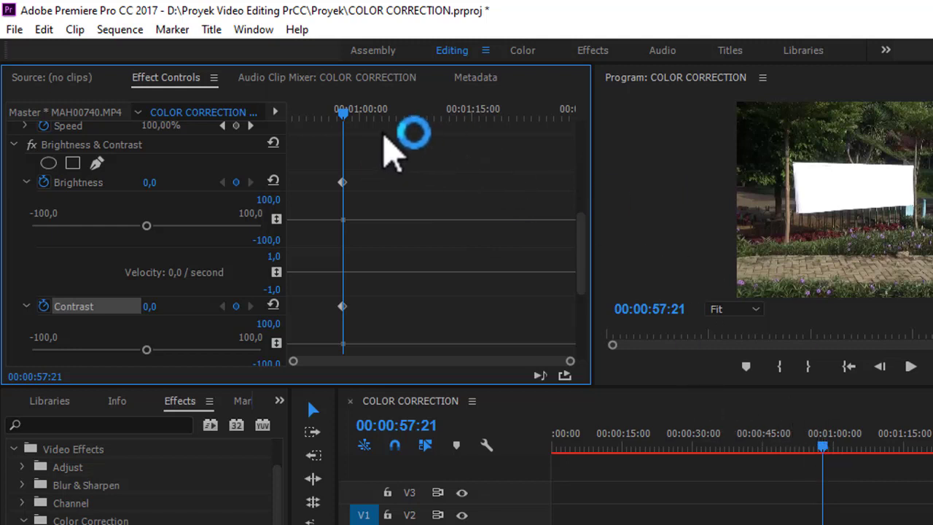
{"action": "left_click", "coordinate": [347, 113]}
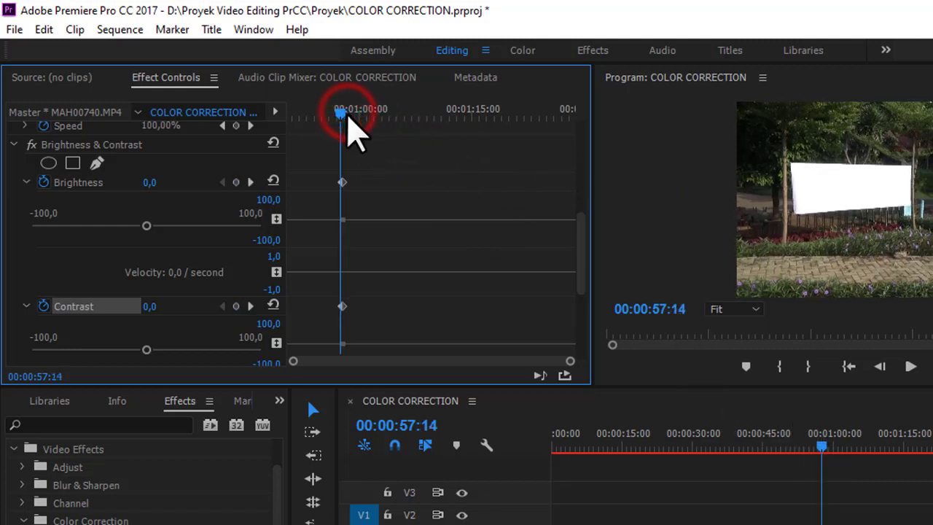
{"action": "key", "text": "space"}
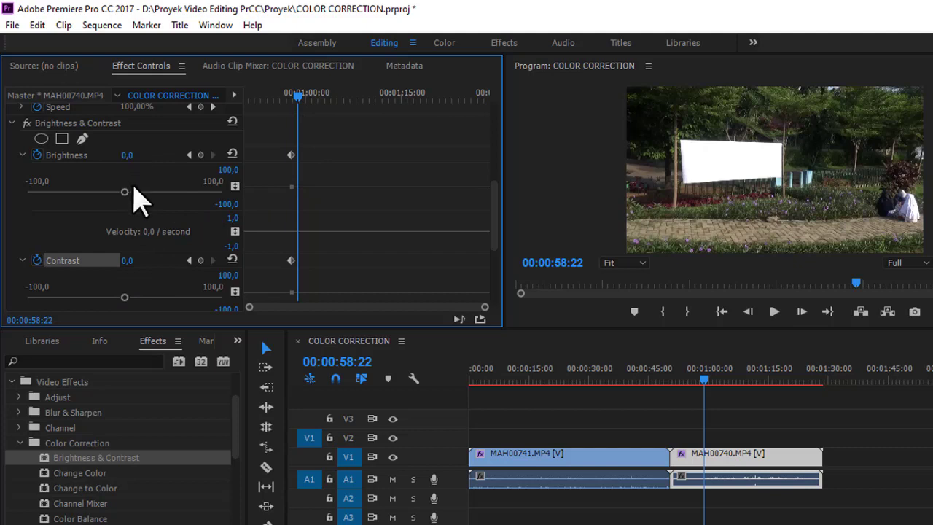
{"action": "left_click", "coordinate": [132, 195]}
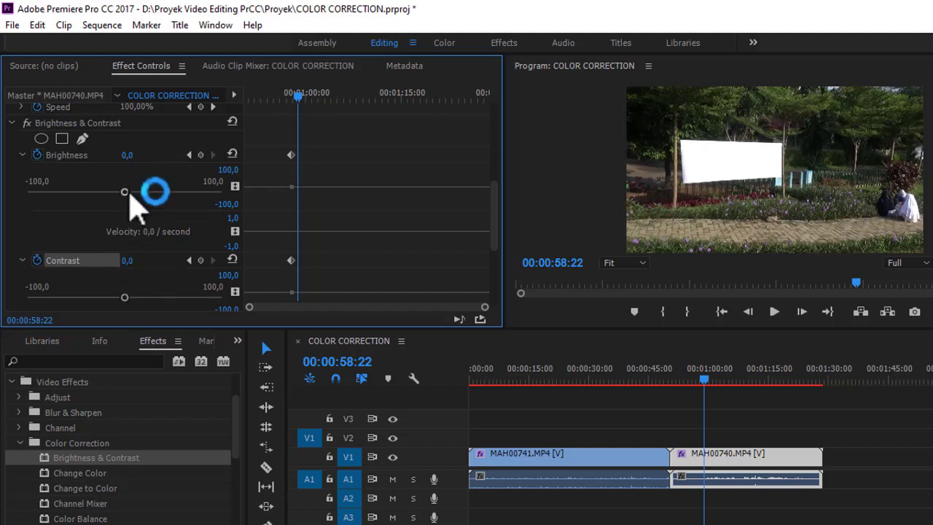
{"action": "left_click_drag", "start_coordinate": [126, 192], "coordinate": [172, 204]}
{"action": "left_click", "coordinate": [878, 209]}
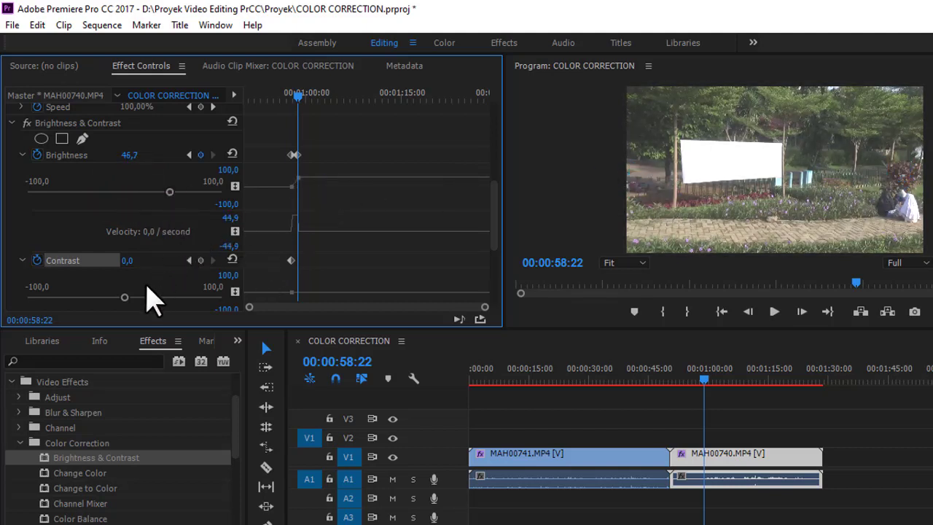
{"action": "left_click_drag", "start_coordinate": [129, 298], "coordinate": [191, 313]}
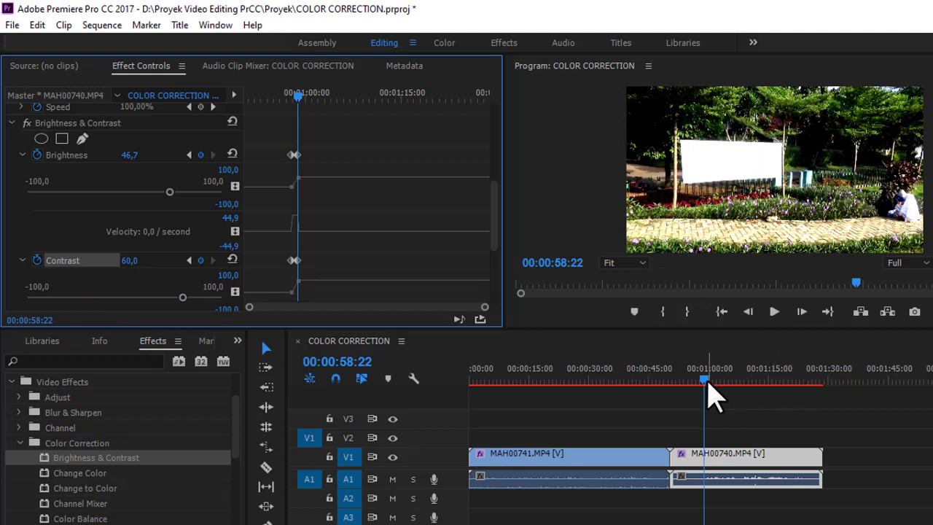
Step: Add Brightness and Contrast keyframes at 00:01:13:05 that hold the current effect values
{"action": "left_click_drag", "start_coordinate": [707, 382], "coordinate": [765, 400]}
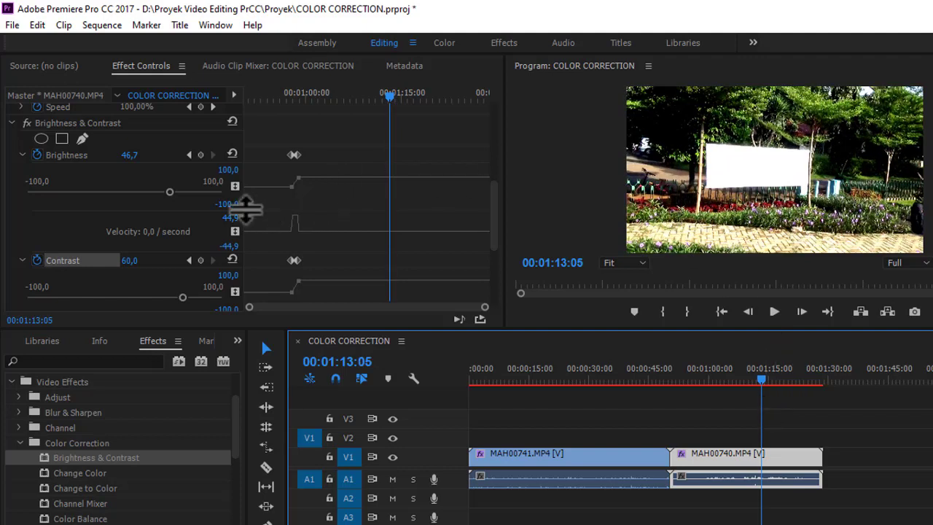
{"action": "left_click", "coordinate": [205, 161]}
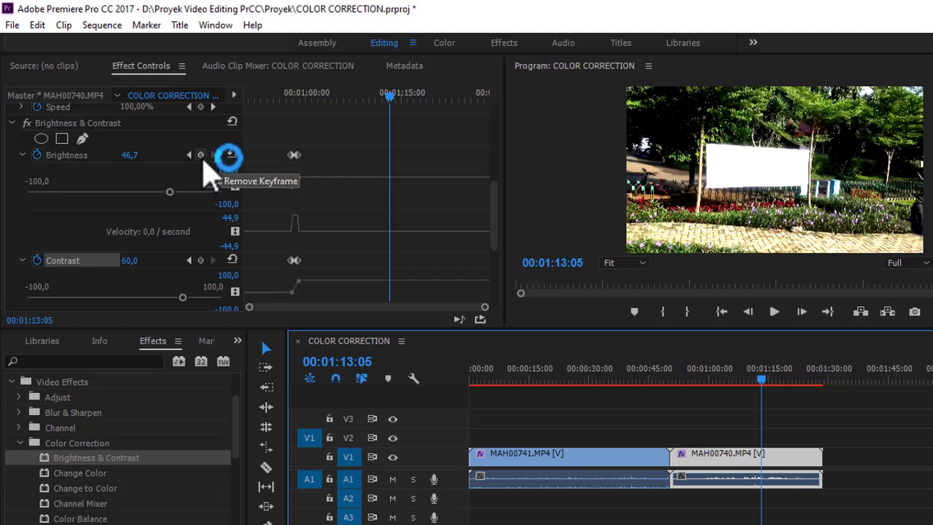
{"action": "left_click", "coordinate": [204, 159]}
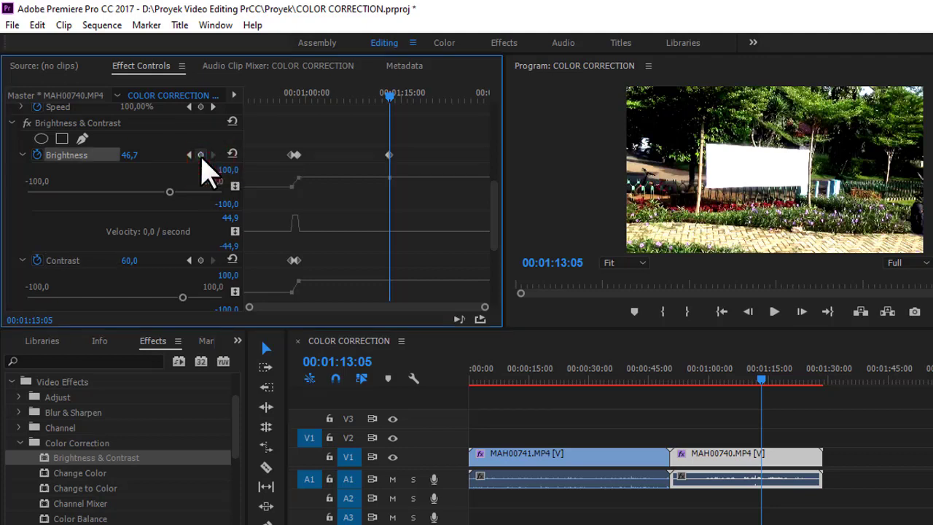
{"action": "left_click", "coordinate": [202, 262]}
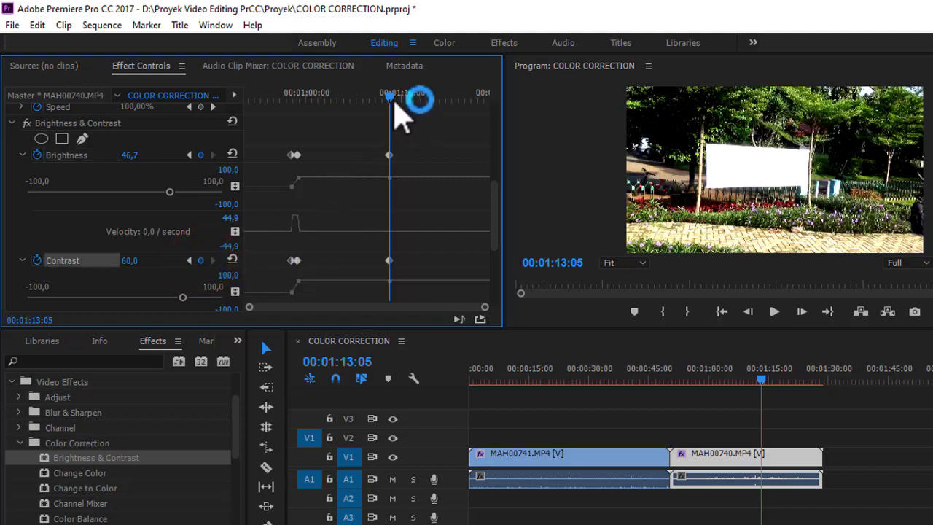
Step: At 00:01:14:20, set both Brightness and Contrast to 0
{"action": "left_click_drag", "start_coordinate": [395, 102], "coordinate": [405, 110]}
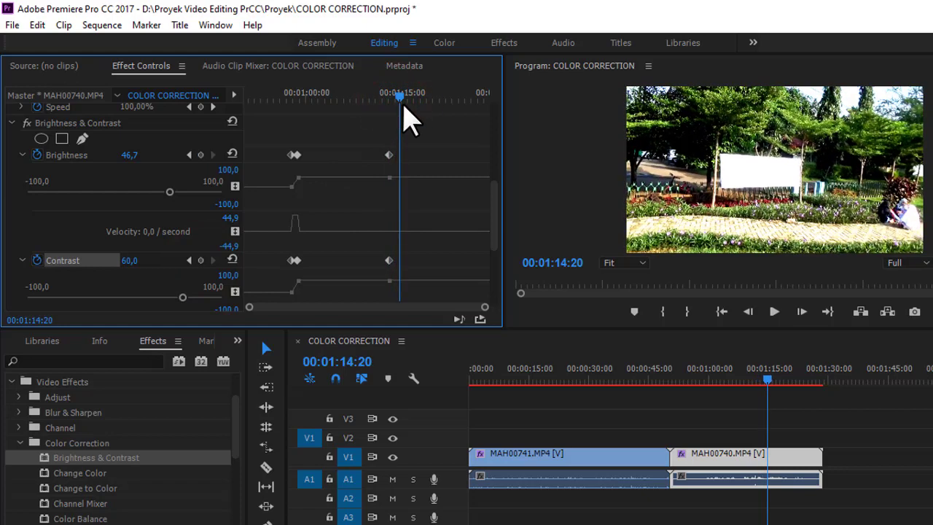
{"action": "left_click", "coordinate": [132, 160]}
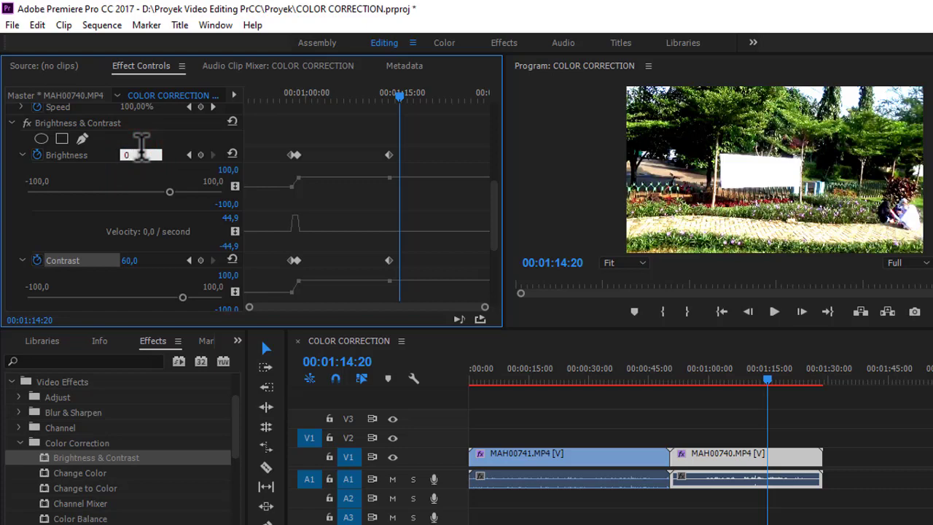
{"action": "type", "text": "0"}
{"action": "key", "text": "Return"}
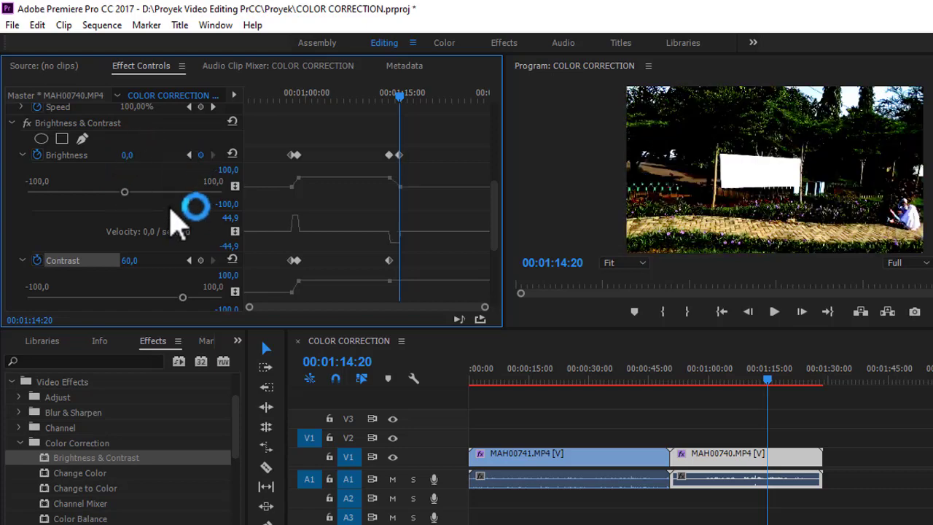
{"action": "left_click", "coordinate": [131, 261]}
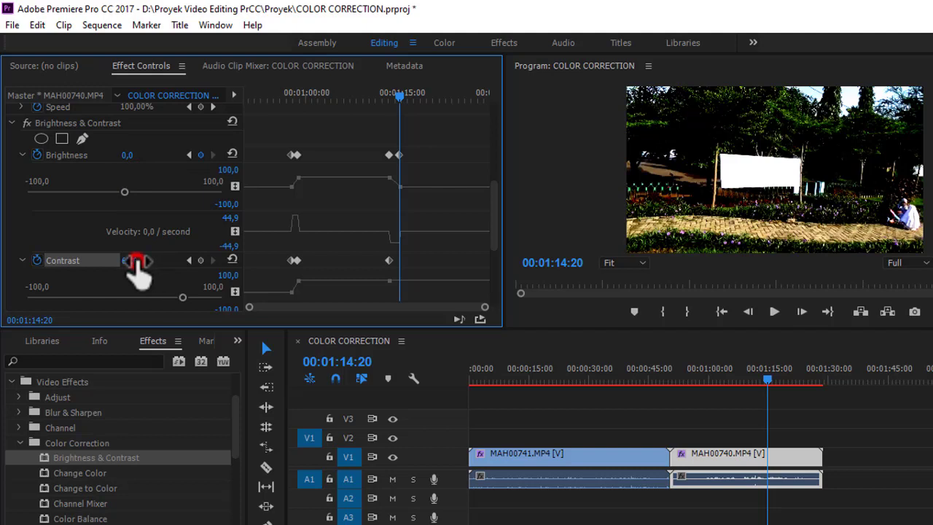
{"action": "type", "text": "0"}
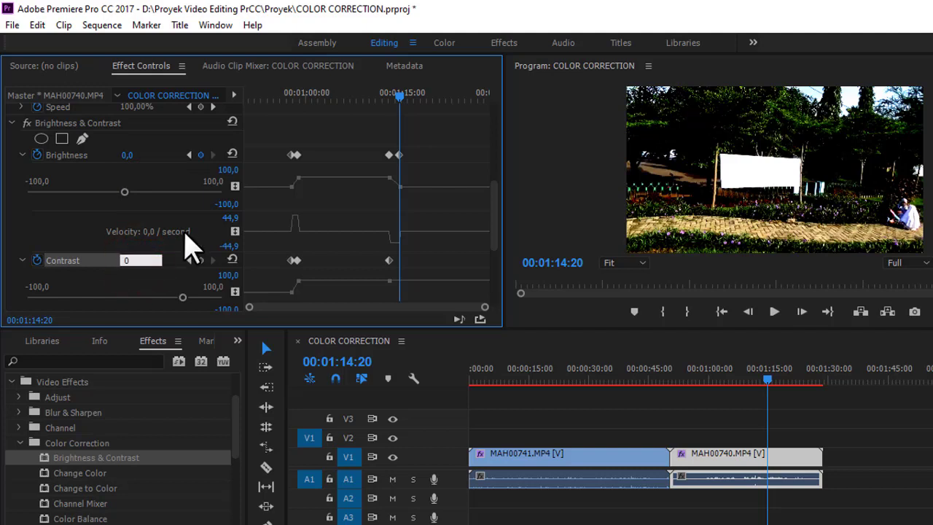
{"action": "key", "text": "Return"}
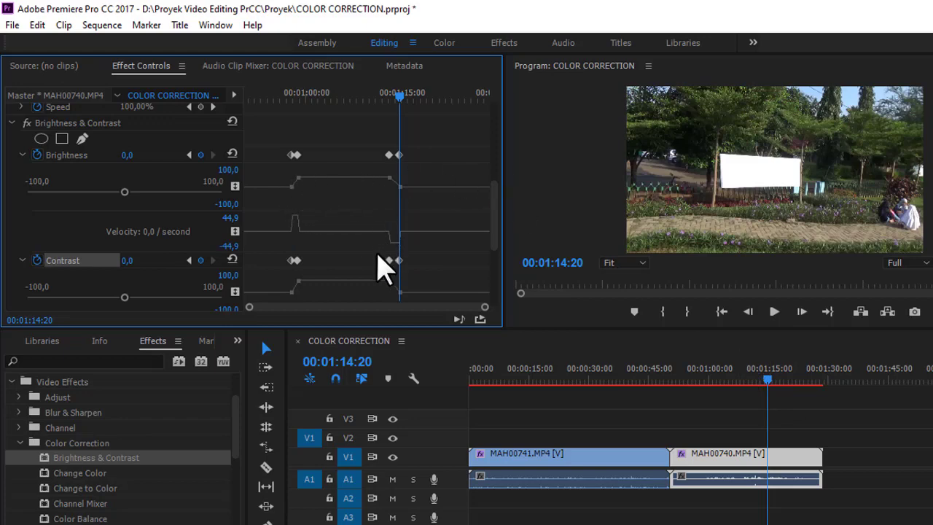
Step: Play the sequence from 00:00:53:11 through the last keyframes and scrub back over MAH00740.MP4 to review the animated correction
{"action": "left_click_drag", "start_coordinate": [773, 377], "coordinate": [689, 421]}
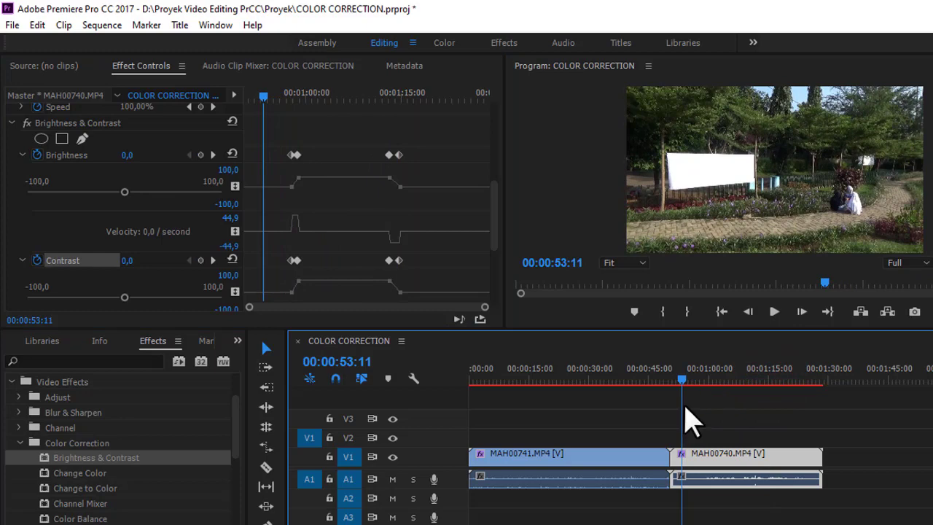
{"action": "left_click", "coordinate": [774, 311]}
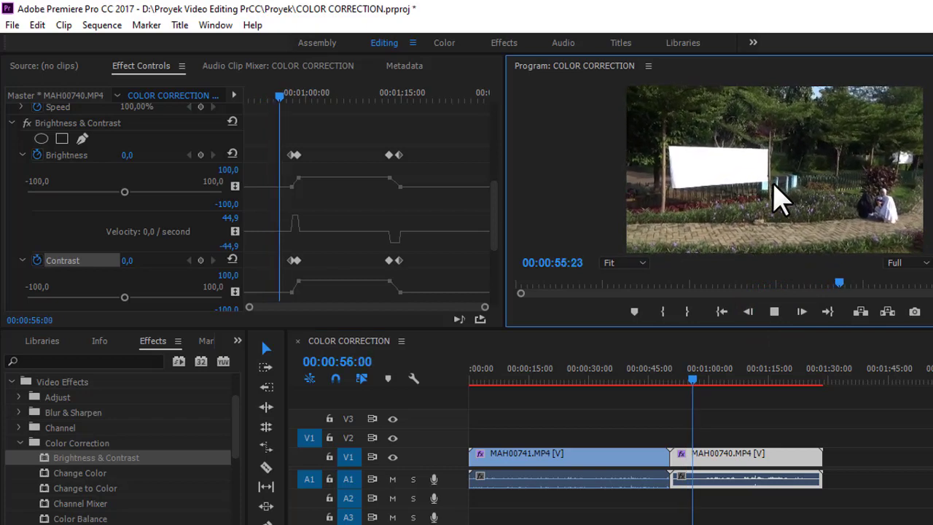
{"action": "left_click", "coordinate": [296, 167]}
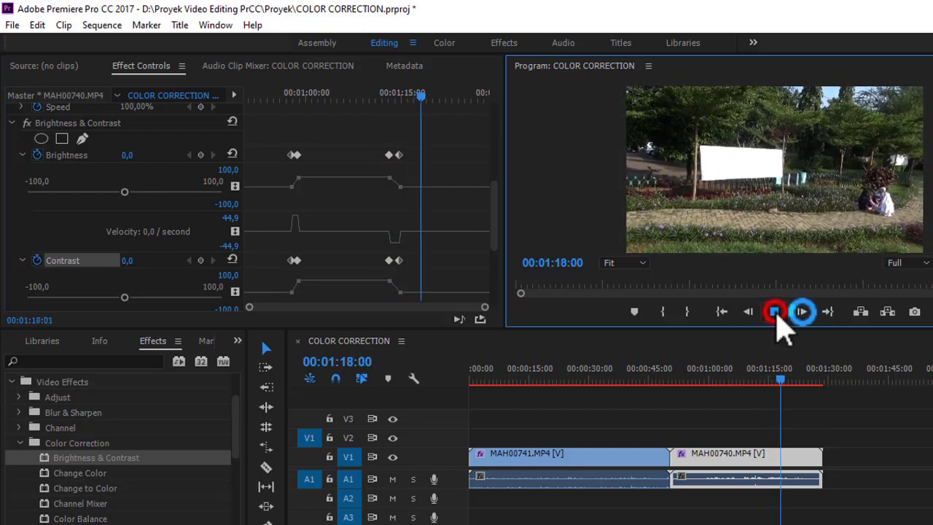
{"action": "left_click", "coordinate": [775, 312]}
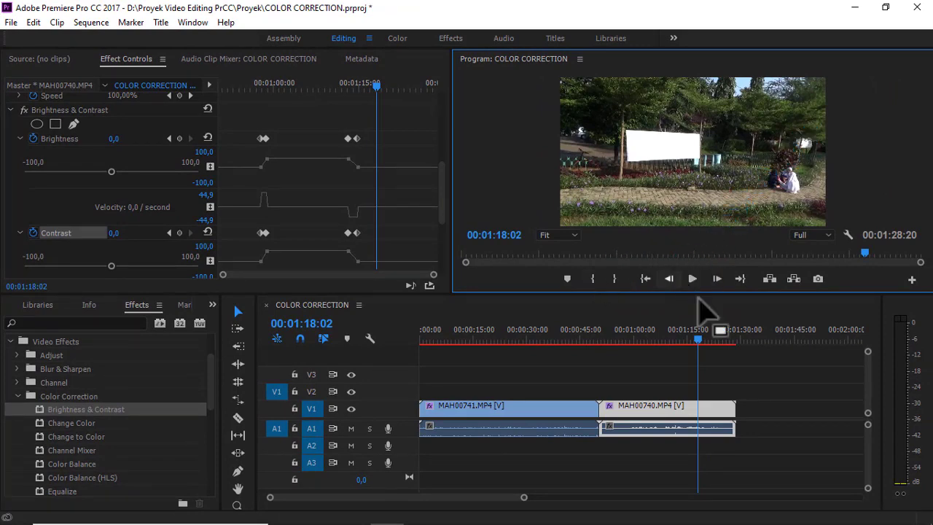
{"action": "left_click_drag", "start_coordinate": [698, 334], "coordinate": [549, 376]}
{"action": "left_click_drag", "start_coordinate": [620, 339], "coordinate": [696, 356]}
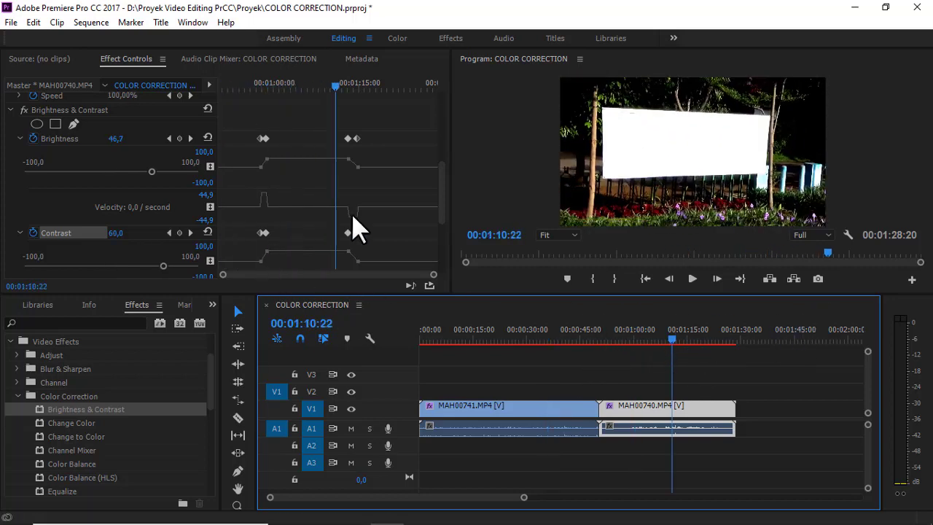
Step: Create a new sequence with the HDV 720p30 preset, keeping the name Sequence 02
{"action": "left_click", "coordinate": [11, 22]}
{"action": "left_click", "coordinate": [30, 38]}
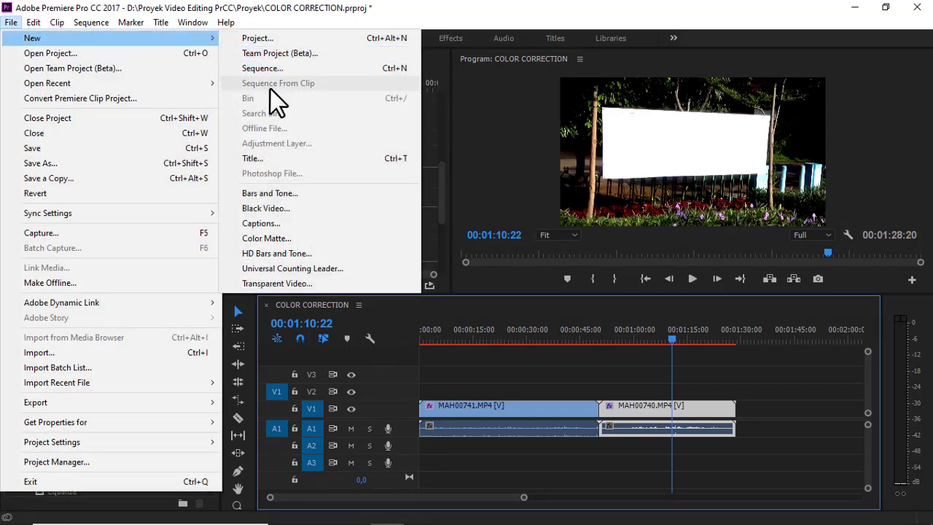
{"action": "left_click", "coordinate": [283, 67]}
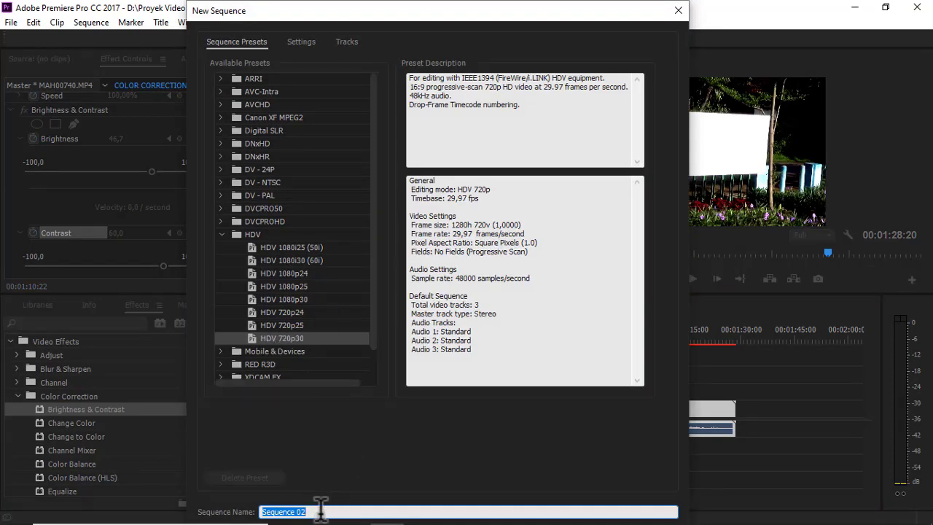
{"action": "left_click_drag", "start_coordinate": [320, 512], "coordinate": [259, 512]}
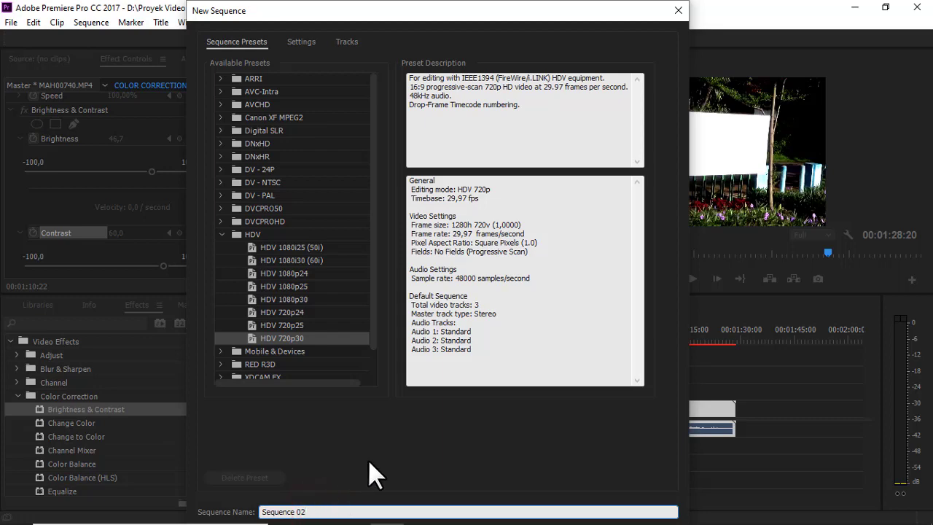
{"action": "key", "text": "Escape"}
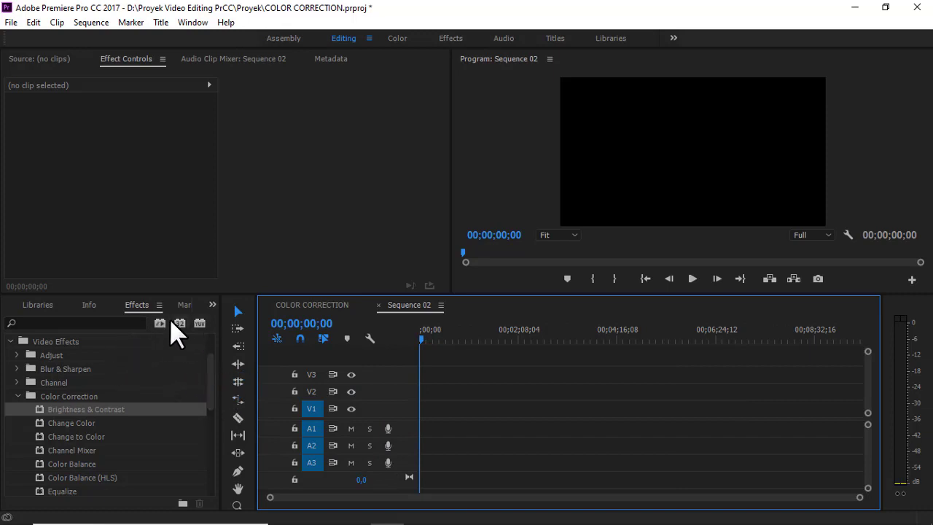
Step: Place MAH00741.MP4 on V1 at the start of Sequence 02, changing the sequence settings to match the clip
{"action": "left_click", "coordinate": [213, 306]}
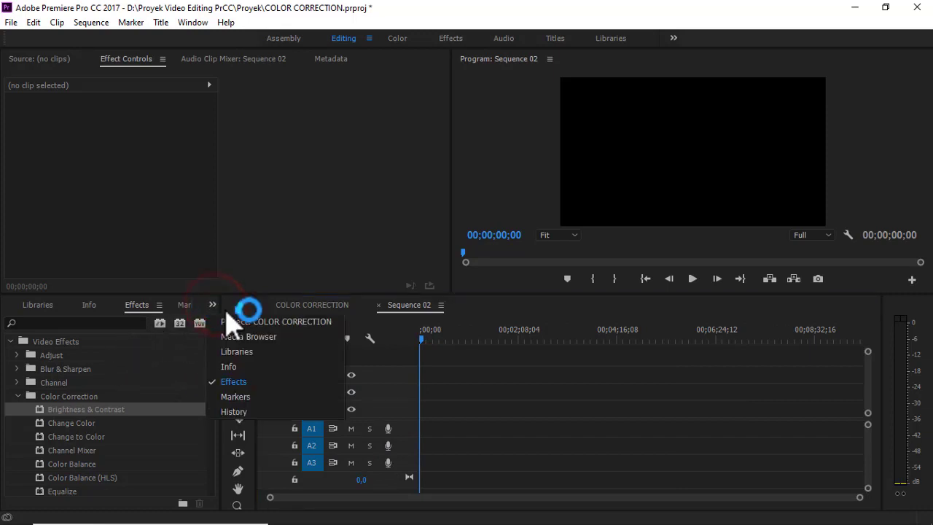
{"action": "left_click", "coordinate": [228, 321]}
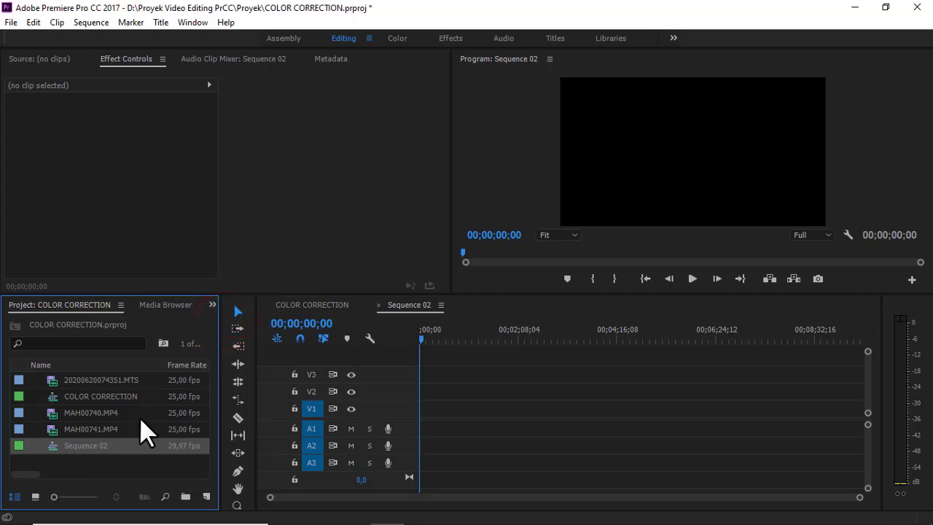
{"action": "left_click_drag", "start_coordinate": [52, 429], "coordinate": [428, 408]}
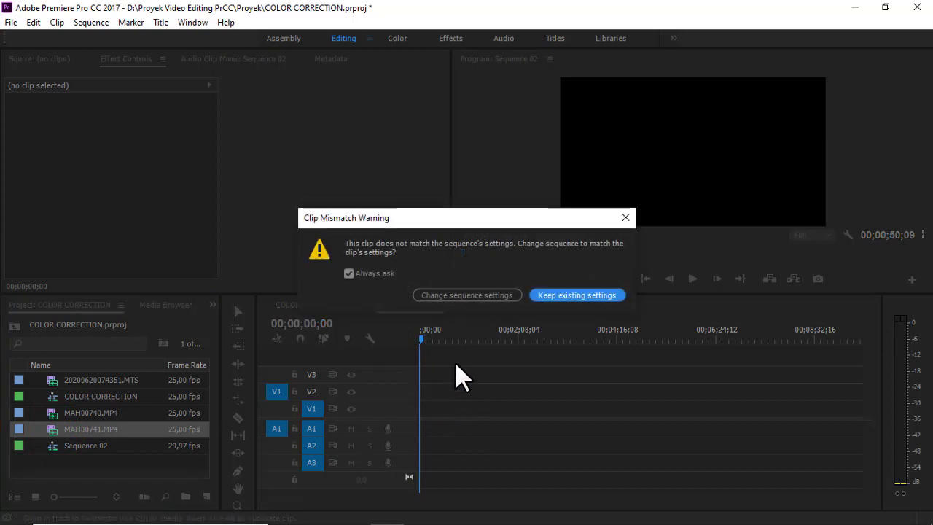
{"action": "left_click", "coordinate": [467, 295]}
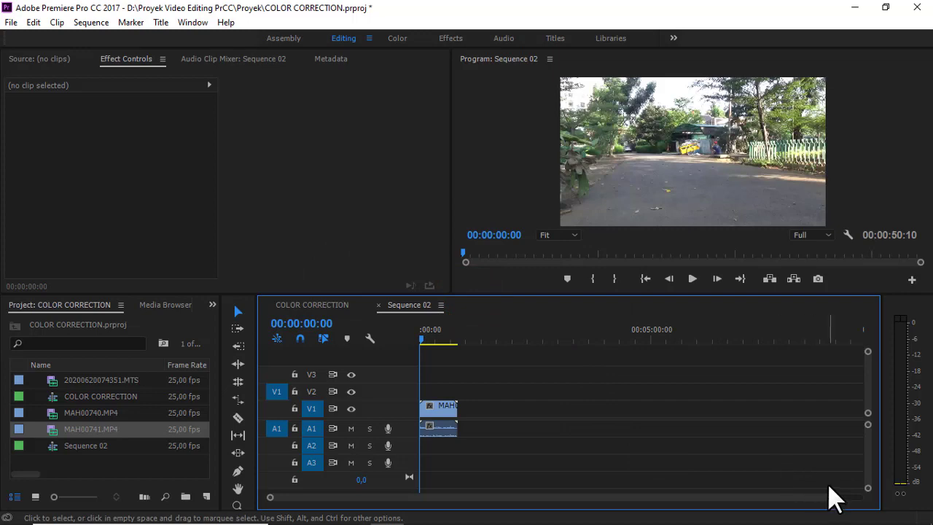
{"action": "left_click_drag", "start_coordinate": [835, 499], "coordinate": [722, 514]}
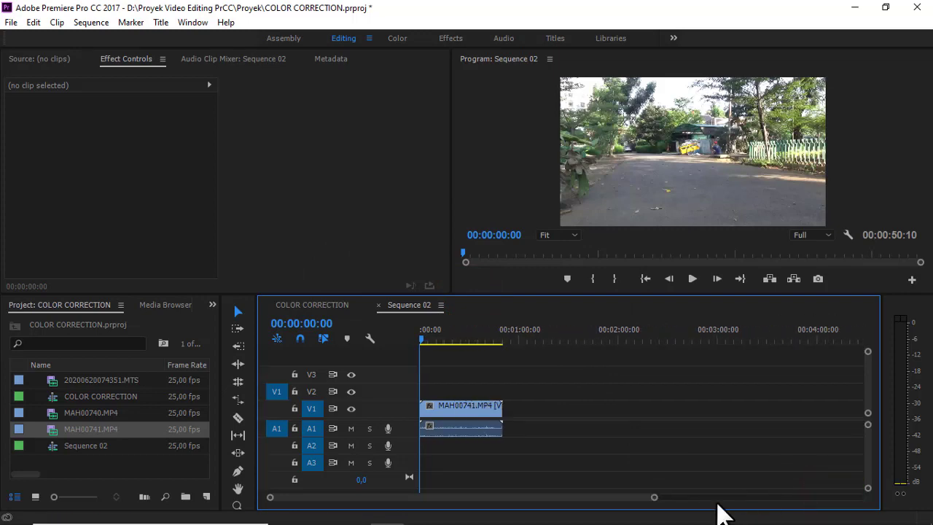
Step: Move the playhead to 00:00:15:07 and apply the Brightness & Contrast effect to MAH00741.MP4
{"action": "mouse_move", "coordinate": [449, 336]}
{"action": "left_mouse_down"}
{"action": "mouse_move", "coordinate": [433, 358]}
{"action": "mouse_move", "coordinate": [427, 350]}
{"action": "mouse_move", "coordinate": [448, 348]}
{"action": "left_mouse_up"}
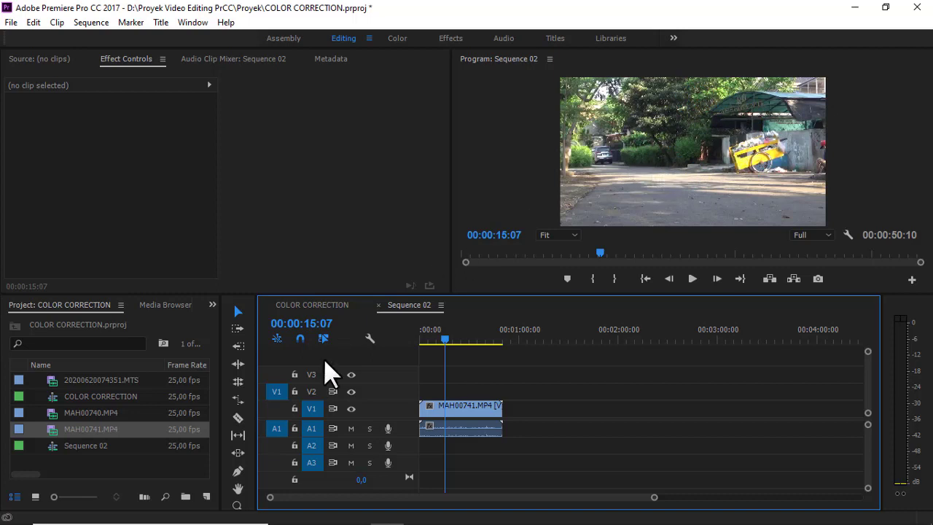
{"action": "left_click", "coordinate": [212, 305]}
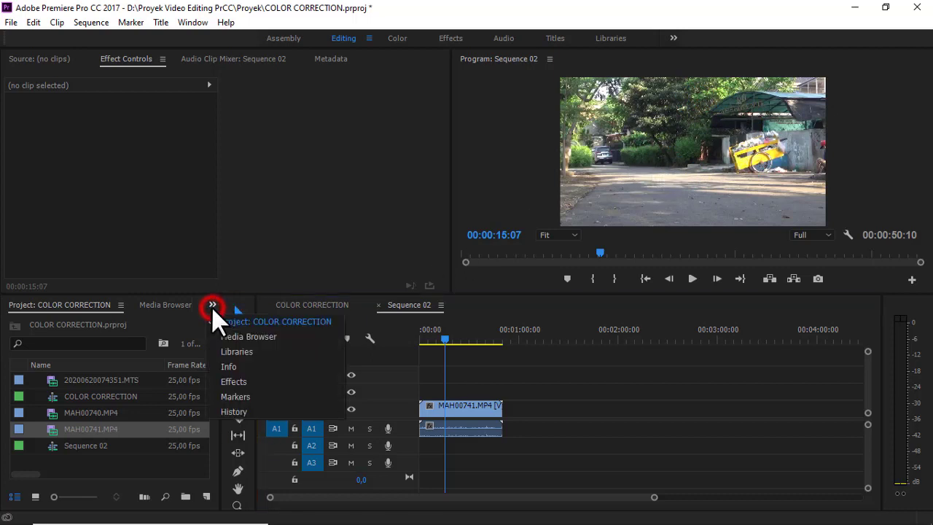
{"action": "left_click", "coordinate": [238, 382]}
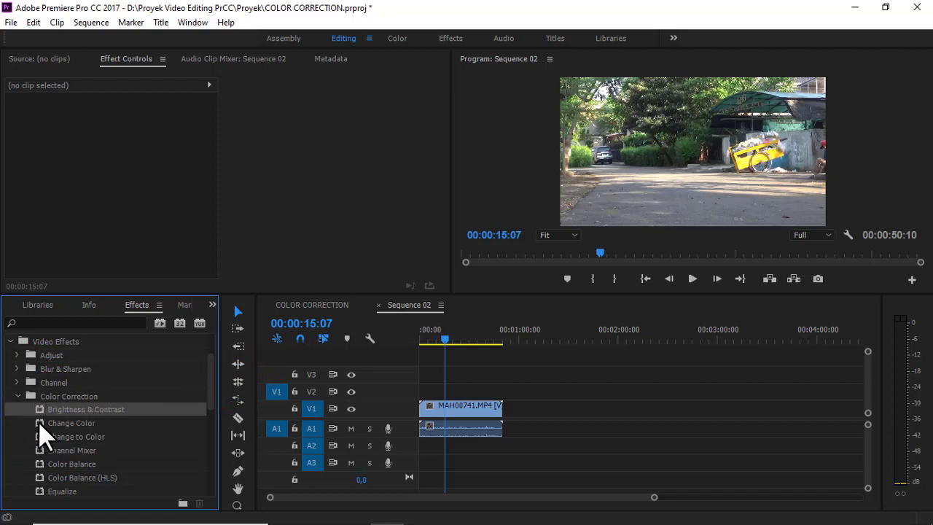
{"action": "mouse_move", "coordinate": [42, 409]}
{"action": "left_mouse_down"}
{"action": "mouse_move", "coordinate": [55, 420]}
{"action": "mouse_move", "coordinate": [107, 418]}
{"action": "left_mouse_up"}
{"action": "left_click_drag", "start_coordinate": [39, 408], "coordinate": [459, 406]}
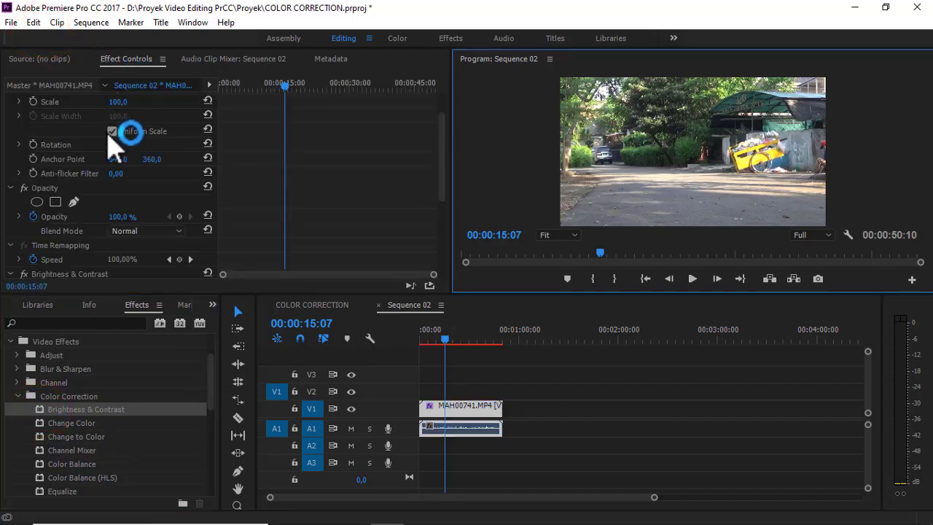
Step: Collapse the clip's Opacity settings and expand the Brightness and Contrast sliders of the new effect
{"action": "scroll", "coordinate": [121, 127], "scroll_direction": "down", "scroll_amount": 1}
{"action": "left_click", "coordinate": [10, 174]}
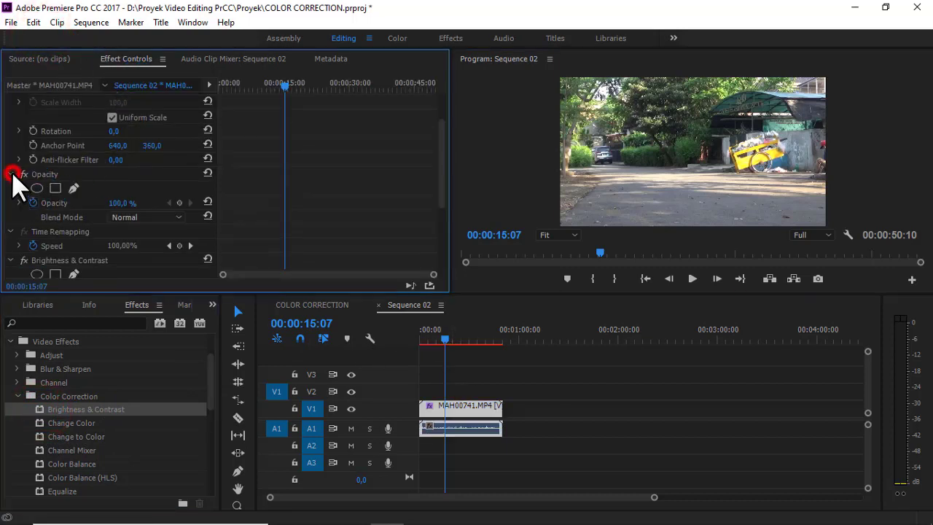
{"action": "scroll", "coordinate": [146, 193], "scroll_direction": "down", "scroll_amount": 1}
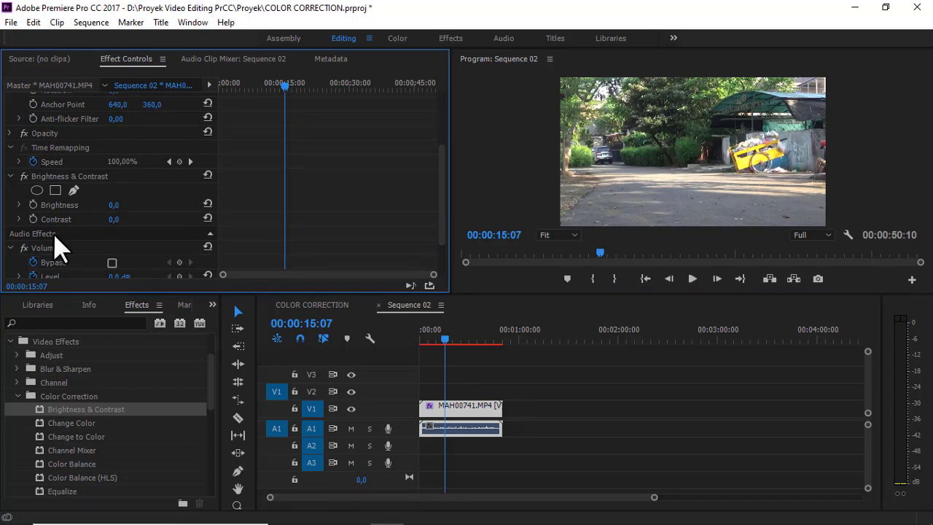
{"action": "left_click", "coordinate": [17, 221]}
{"action": "left_click", "coordinate": [17, 218]}
{"action": "left_click", "coordinate": [20, 204]}
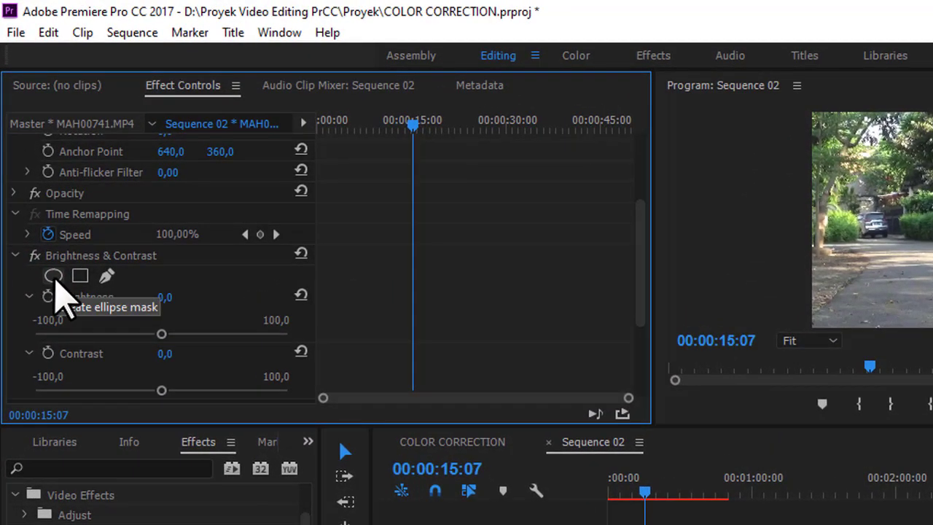
Step: Add an ellipse mask to Brightness & Contrast, move it over the dark tree and bushes, and widen and heighten it to surround them
{"action": "left_click", "coordinate": [53, 276]}
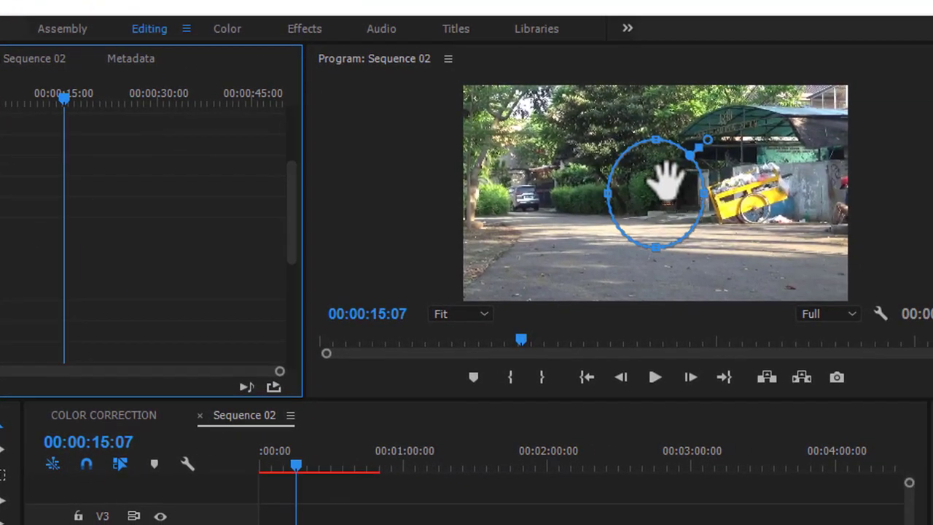
{"action": "left_click", "coordinate": [663, 183]}
{"action": "left_click_drag", "start_coordinate": [647, 191], "coordinate": [599, 175]}
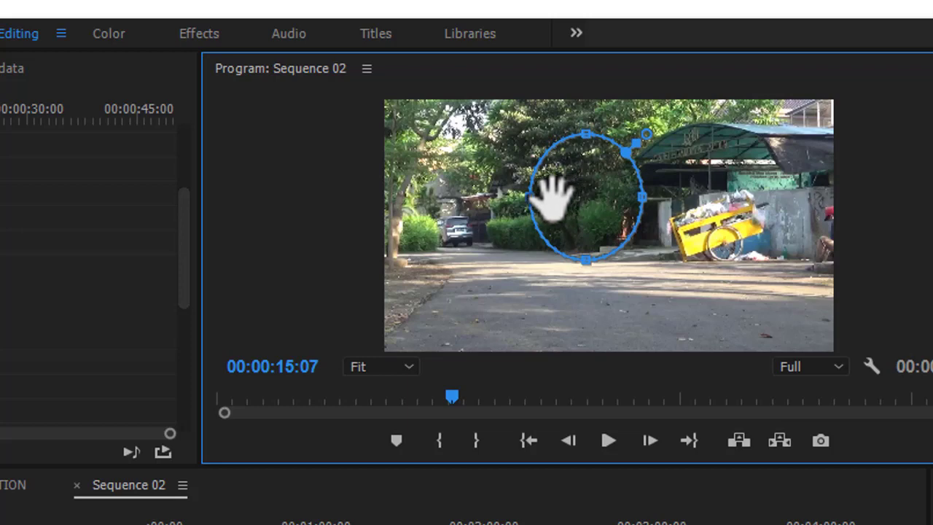
{"action": "left_click", "coordinate": [526, 197]}
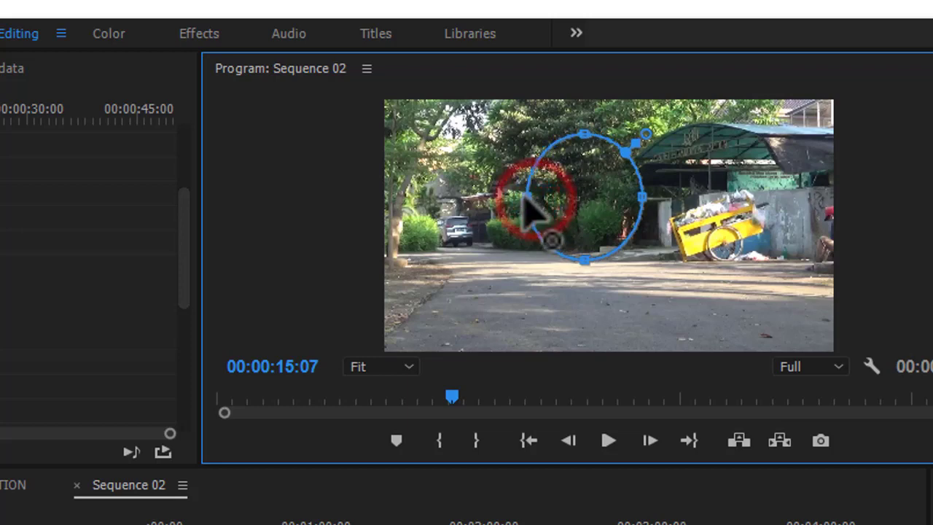
{"action": "left_click_drag", "start_coordinate": [525, 197], "coordinate": [478, 202]}
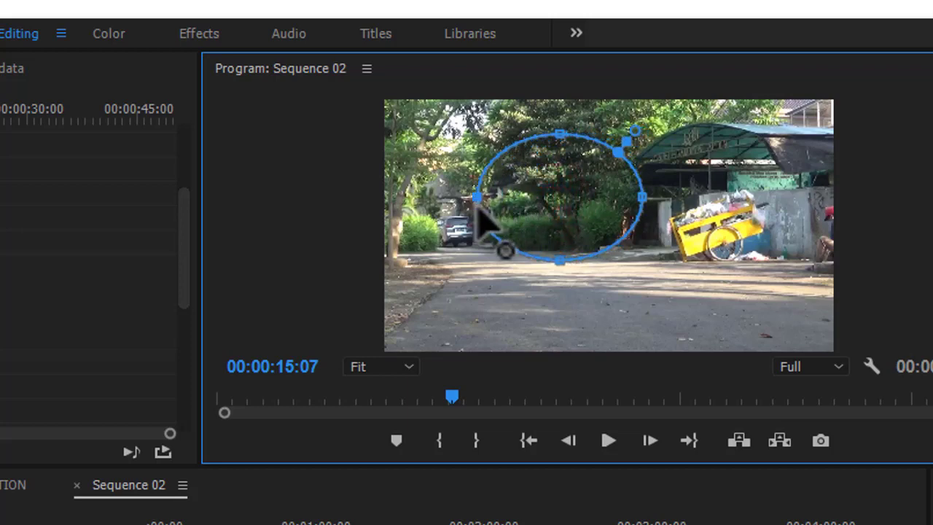
{"action": "left_click", "coordinate": [644, 198]}
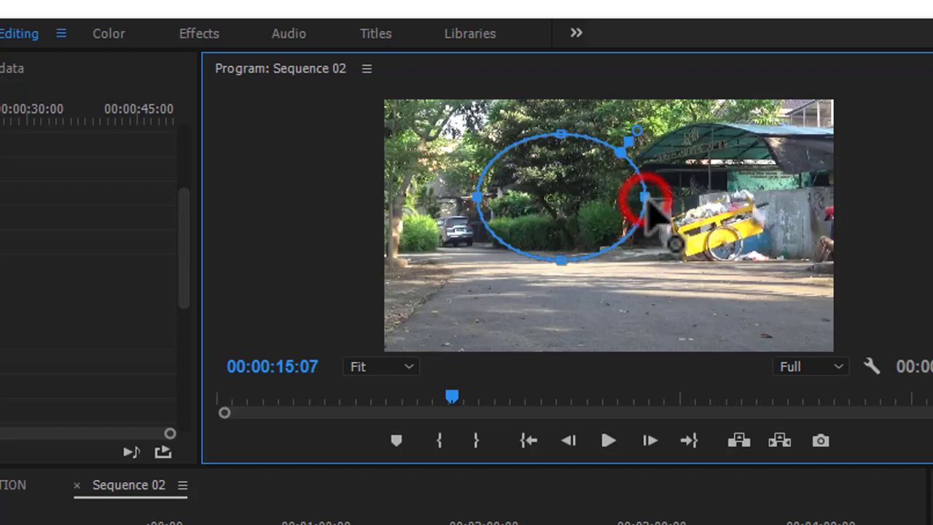
{"action": "left_click_drag", "start_coordinate": [644, 198], "coordinate": [678, 198]}
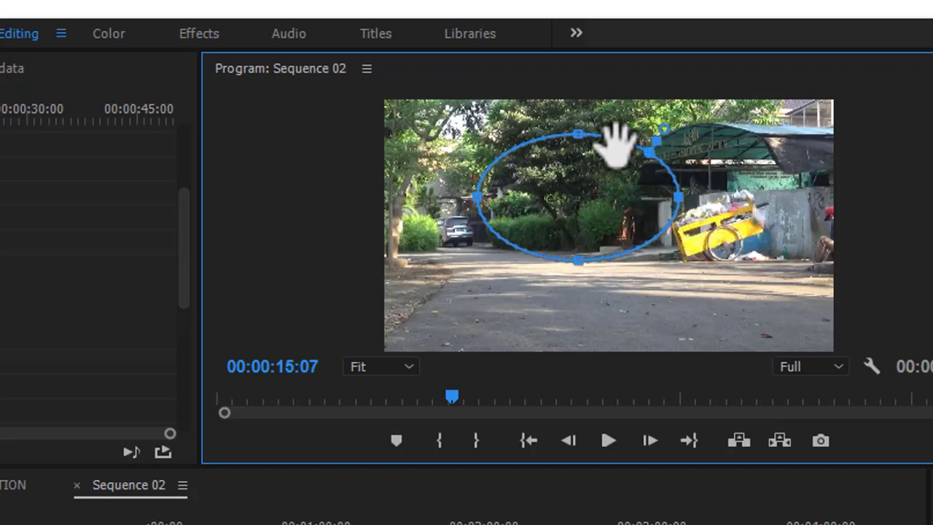
{"action": "left_click_drag", "start_coordinate": [577, 134], "coordinate": [579, 114]}
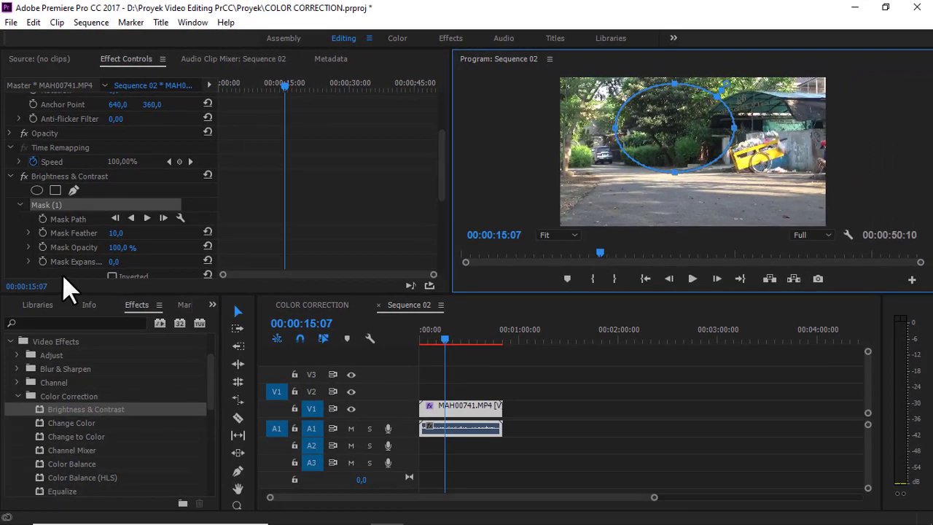
Step: Set the masked effect's Brightness to 62,4 and Contrast to 69,4
{"action": "key", "text": "ctrl+s"}
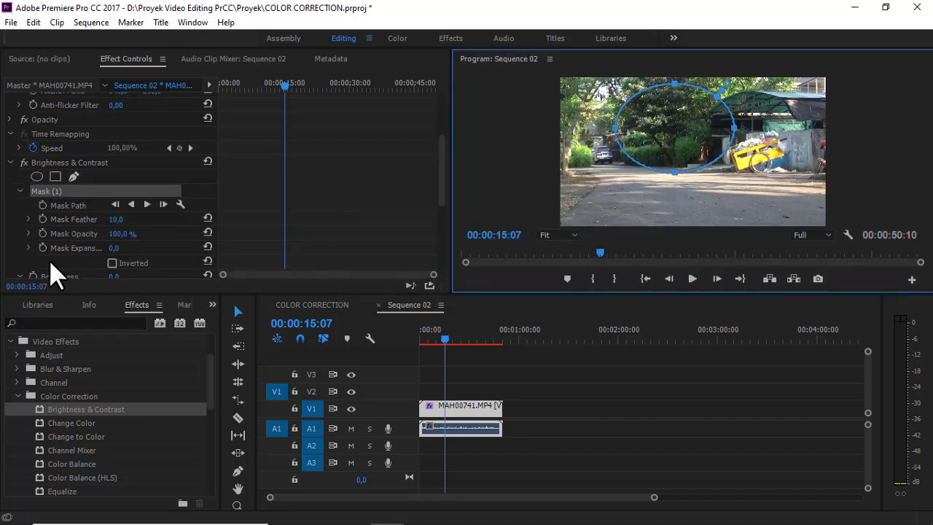
{"action": "scroll", "coordinate": [62, 251], "scroll_direction": "down", "scroll_amount": 2}
{"action": "scroll", "coordinate": [64, 255], "scroll_direction": "down", "scroll_amount": 2}
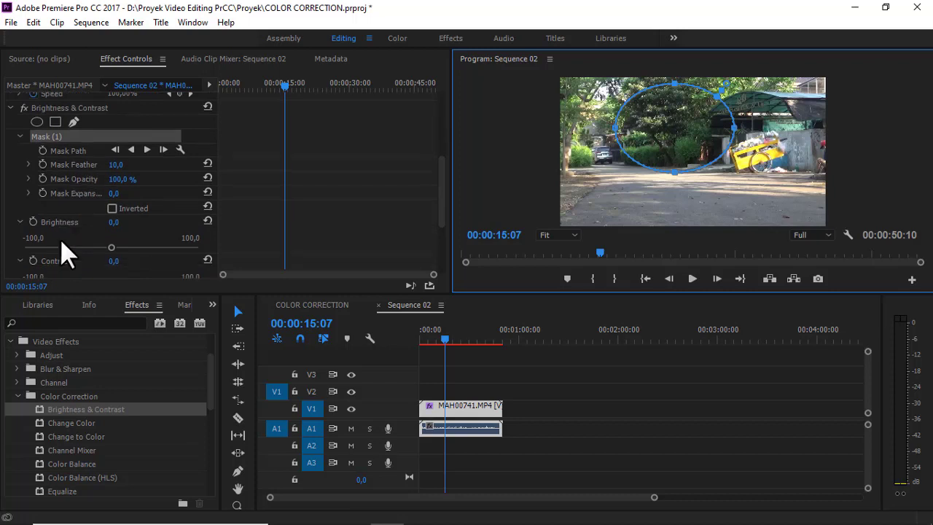
{"action": "scroll", "coordinate": [63, 251], "scroll_direction": "down", "scroll_amount": 2}
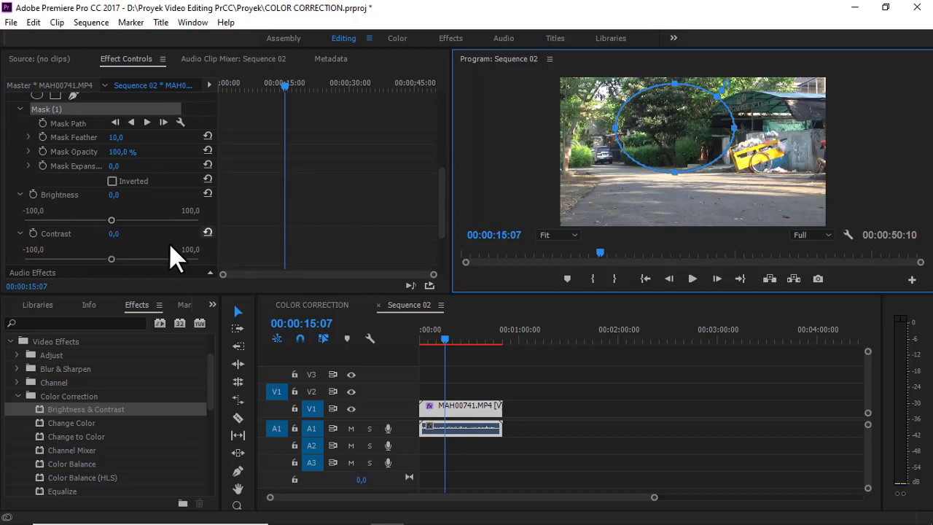
{"action": "left_click", "coordinate": [119, 233]}
{"action": "left_click_drag", "start_coordinate": [111, 220], "coordinate": [175, 258]}
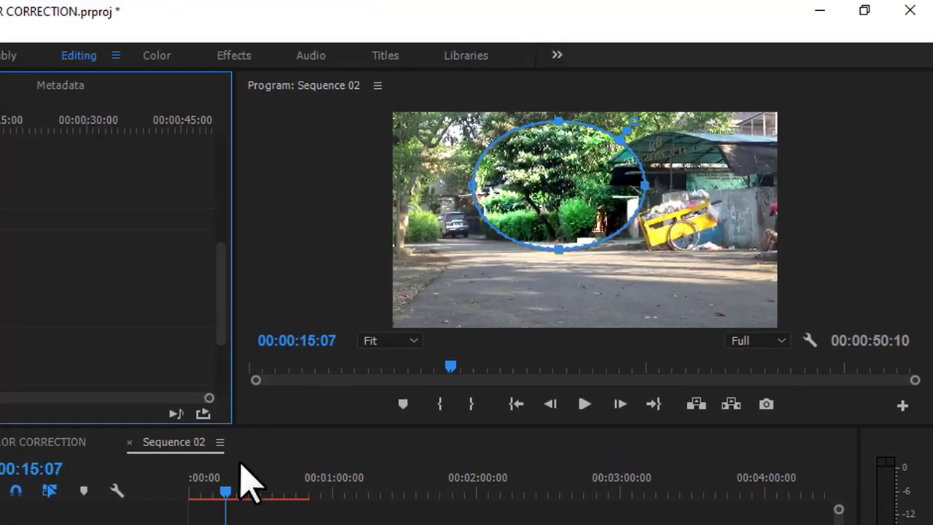
Step: Scrub MAH00741.MP4 to 00:00:39:16 to review the masked correction, and look through the available Color Correction effects
{"action": "left_click", "coordinate": [285, 452]}
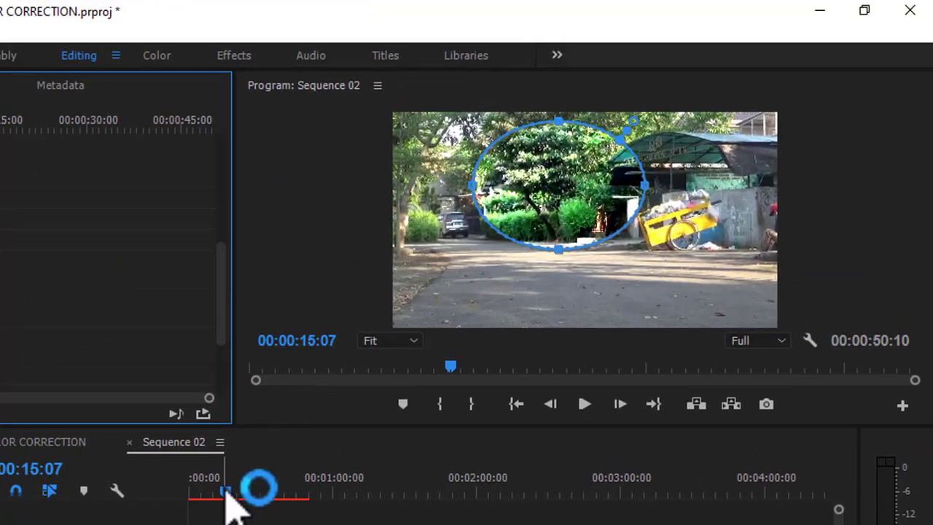
{"action": "left_click_drag", "start_coordinate": [232, 503], "coordinate": [292, 519]}
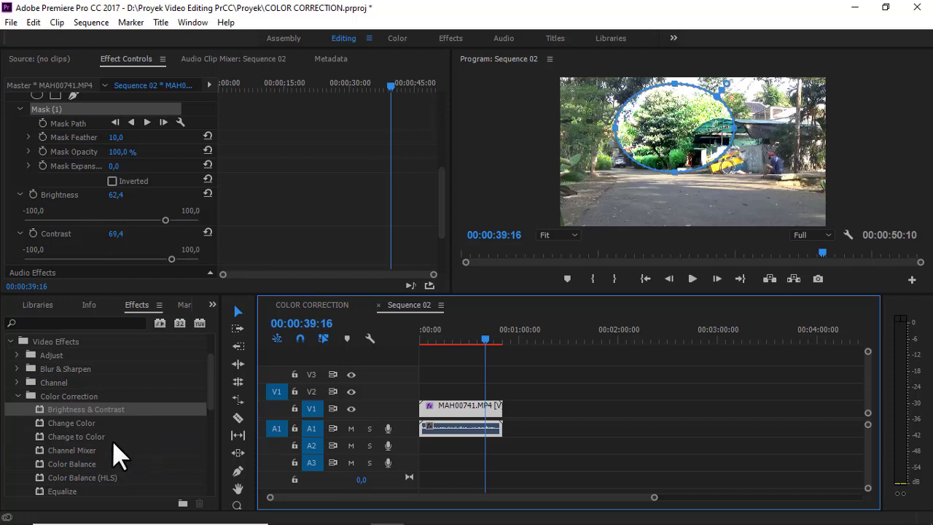
{"action": "scroll", "coordinate": [112, 440], "scroll_direction": "down", "scroll_amount": 1}
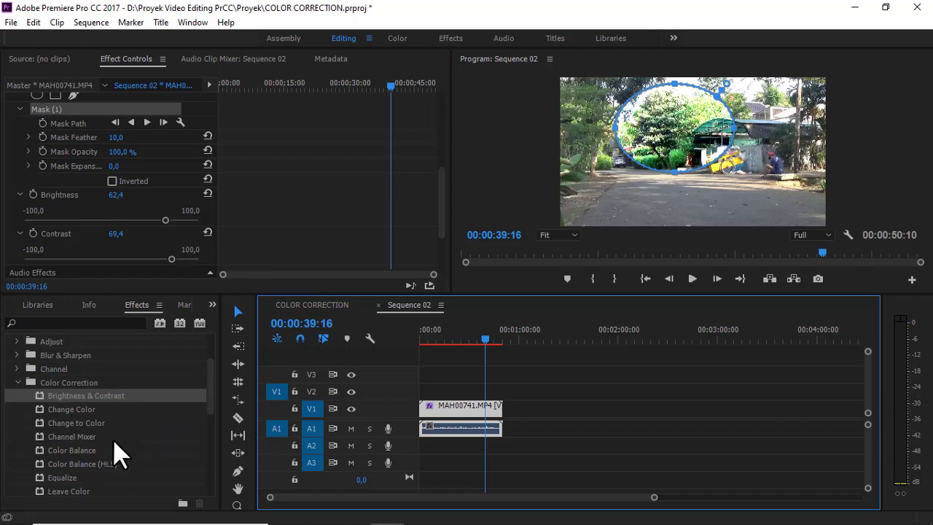
{"action": "scroll", "coordinate": [120, 453], "scroll_direction": "down", "scroll_amount": 1}
{"action": "scroll", "coordinate": [118, 445], "scroll_direction": "down", "scroll_amount": 3}
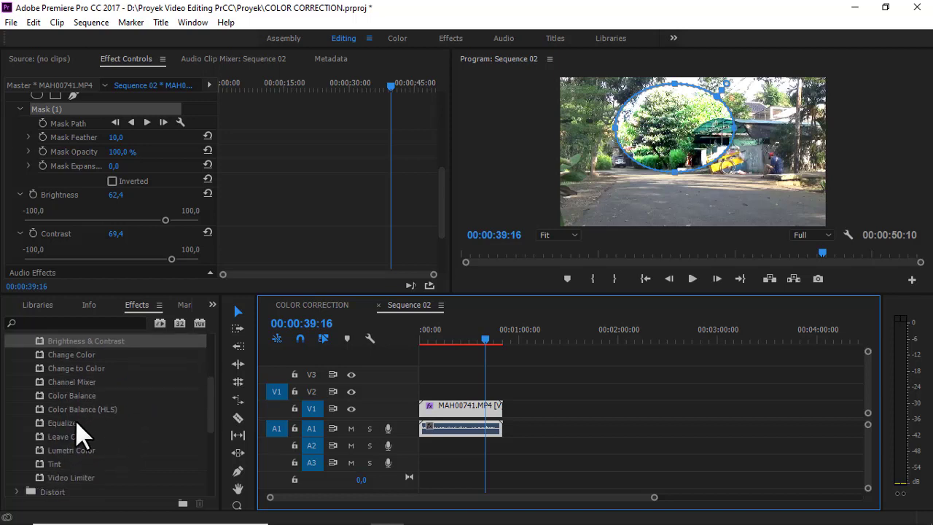
{"action": "scroll", "coordinate": [57, 423], "scroll_direction": "down", "scroll_amount": 2}
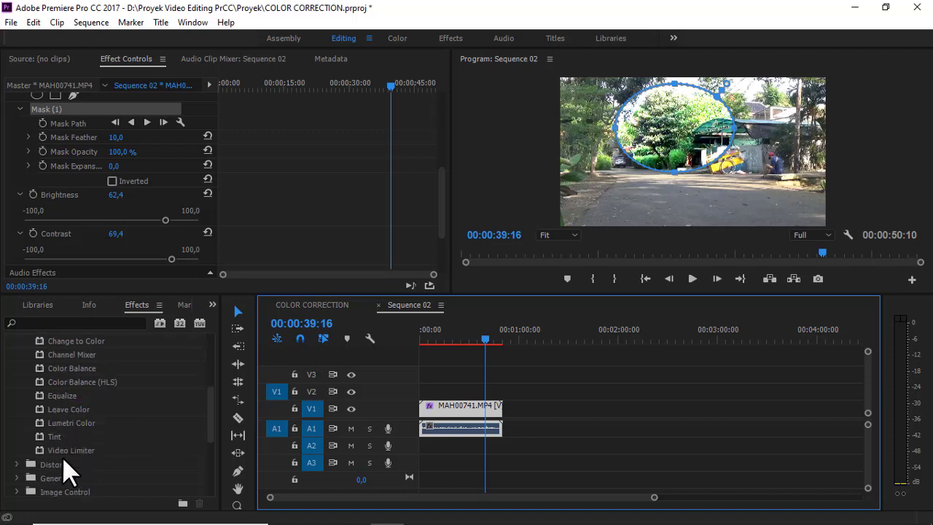
{"action": "scroll", "coordinate": [62, 432], "scroll_direction": "up", "scroll_amount": 6}
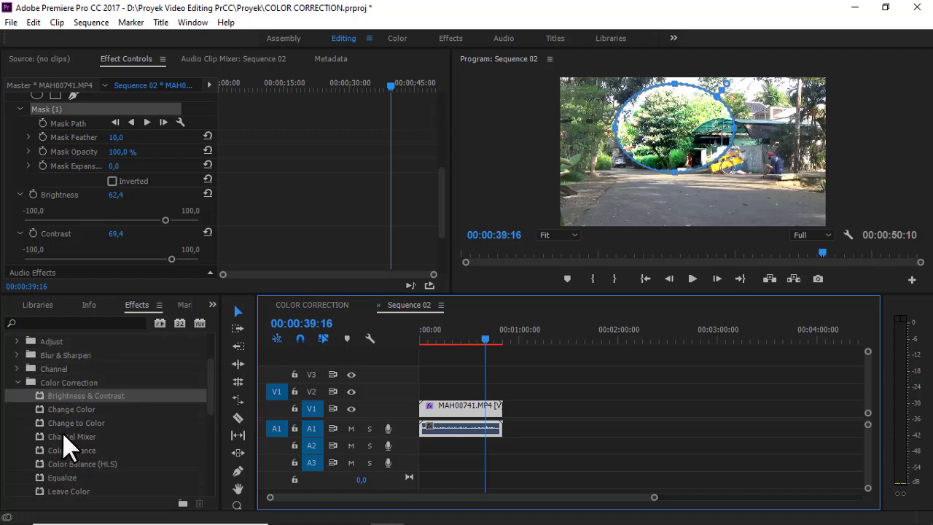
{"action": "scroll", "coordinate": [62, 432], "scroll_direction": "down", "scroll_amount": 2}
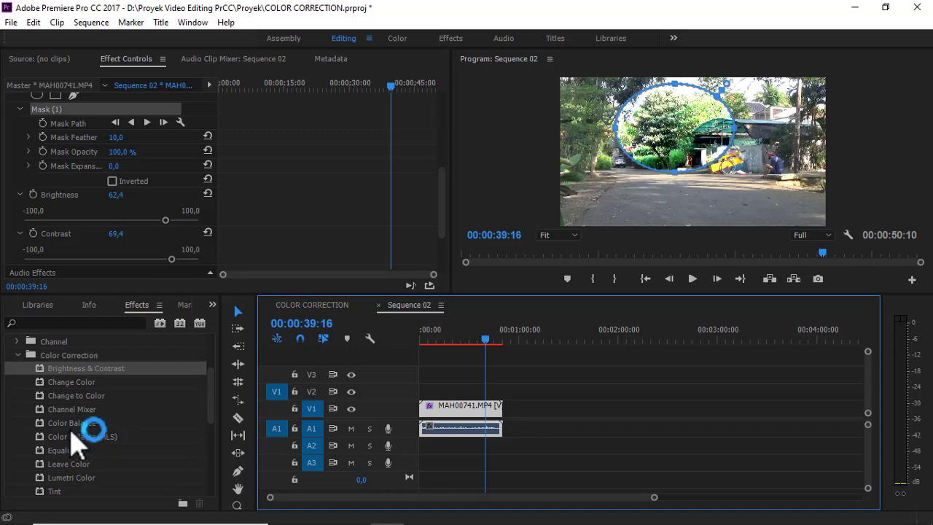
{"action": "scroll", "coordinate": [73, 429], "scroll_direction": "down", "scroll_amount": 2}
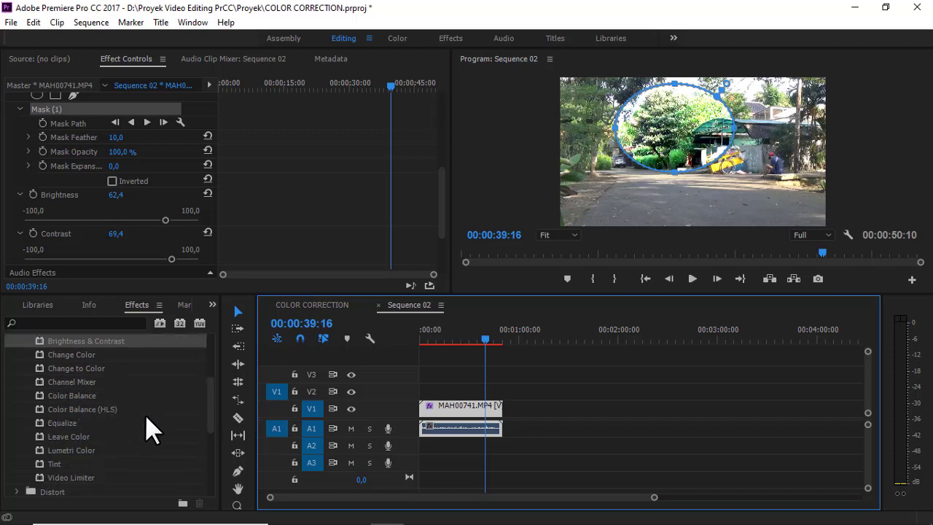
Step: Add MAH00740.MP4 after MAH00741.MP4 on V1 in Sequence 02, move the playhead to 00:01:02:19, and select the added clip
{"action": "mouse_move", "coordinate": [98, 415]}
{"action": "left_mouse_down"}
{"action": "mouse_move", "coordinate": [163, 385]}
{"action": "mouse_move", "coordinate": [508, 361]}
{"action": "mouse_move", "coordinate": [500, 339]}
{"action": "mouse_move", "coordinate": [479, 336]}
{"action": "left_mouse_up"}
{"action": "left_click", "coordinate": [486, 336]}
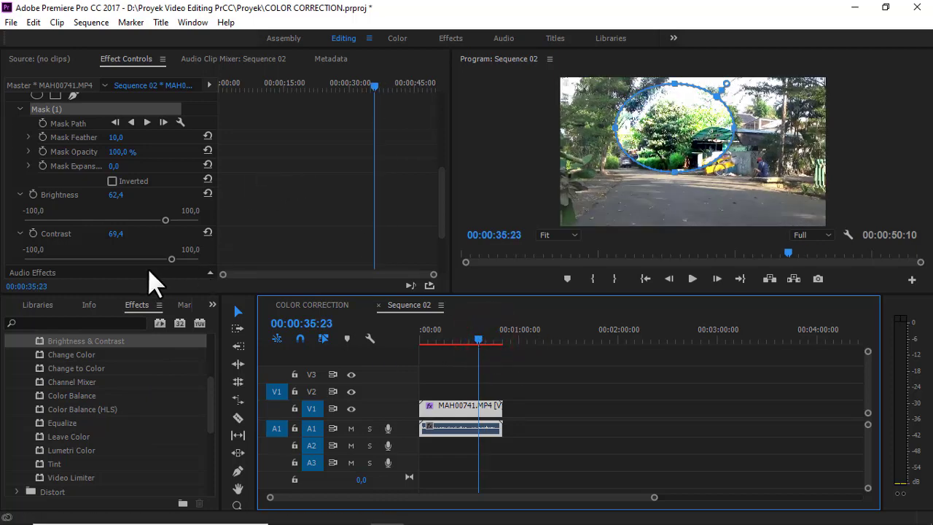
{"action": "left_click", "coordinate": [249, 323]}
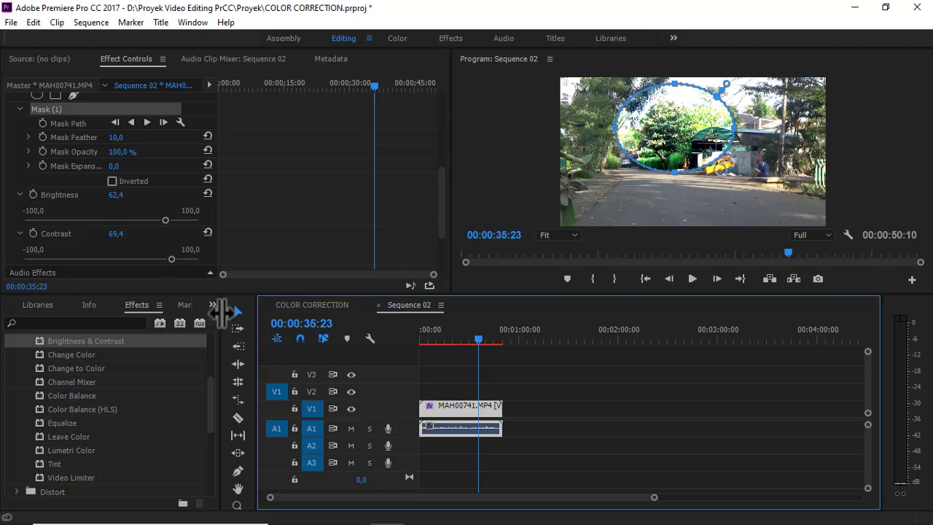
{"action": "left_click", "coordinate": [213, 305]}
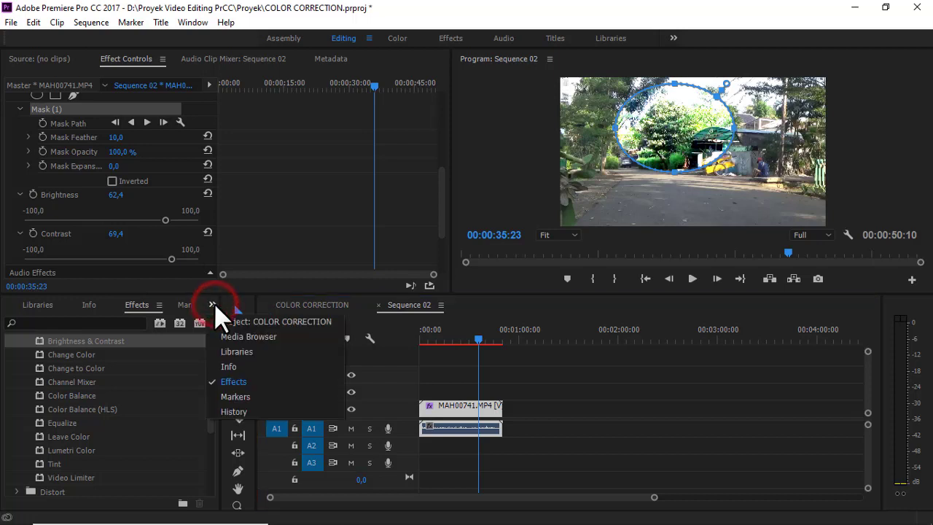
{"action": "left_click", "coordinate": [221, 319]}
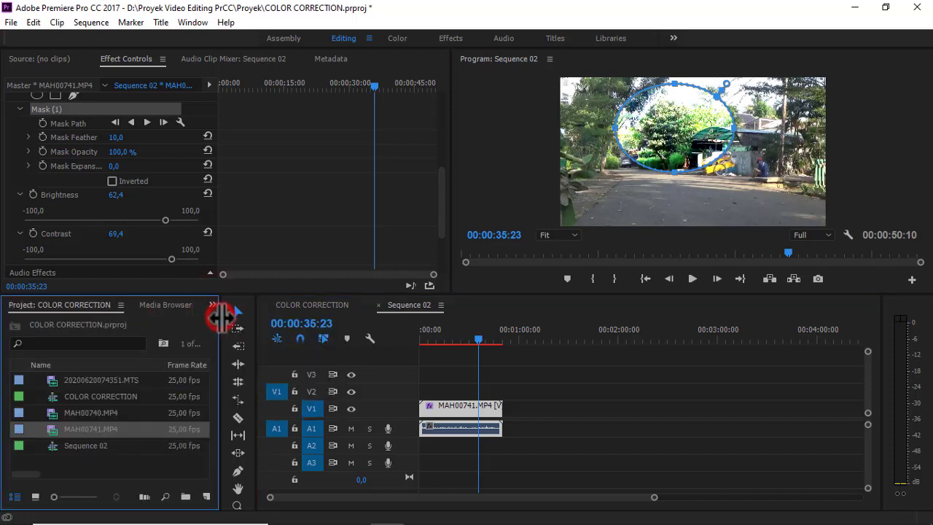
{"action": "left_click_drag", "start_coordinate": [51, 413], "coordinate": [529, 360]}
{"action": "left_click", "coordinate": [479, 337]}
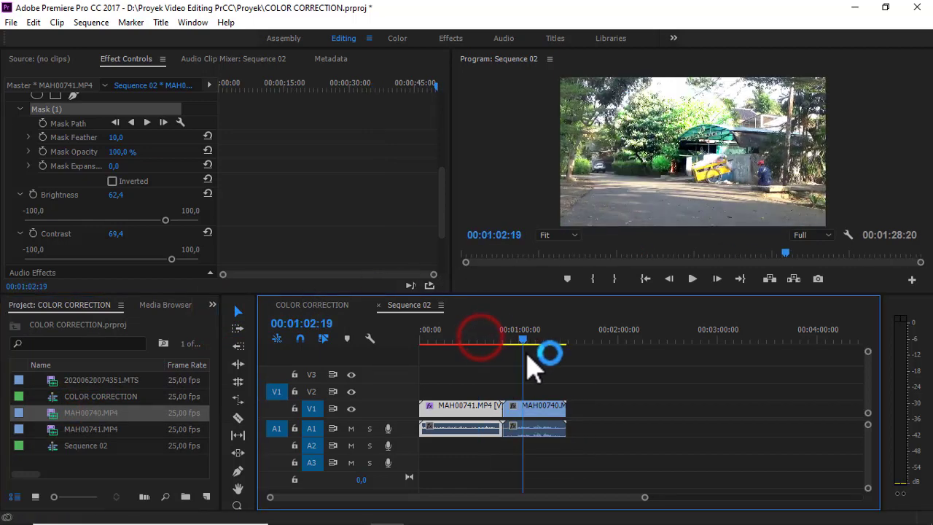
{"action": "left_click", "coordinate": [532, 404]}
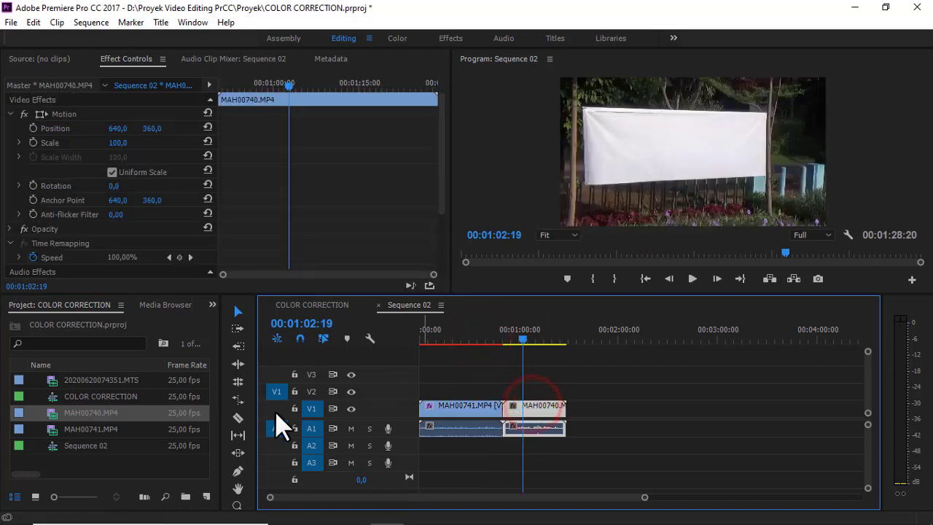
Step: Apply Color Balance (HLS) to the MAH00740.MP4 clip and set its Hue to 55,5°
{"action": "left_click", "coordinate": [212, 305]}
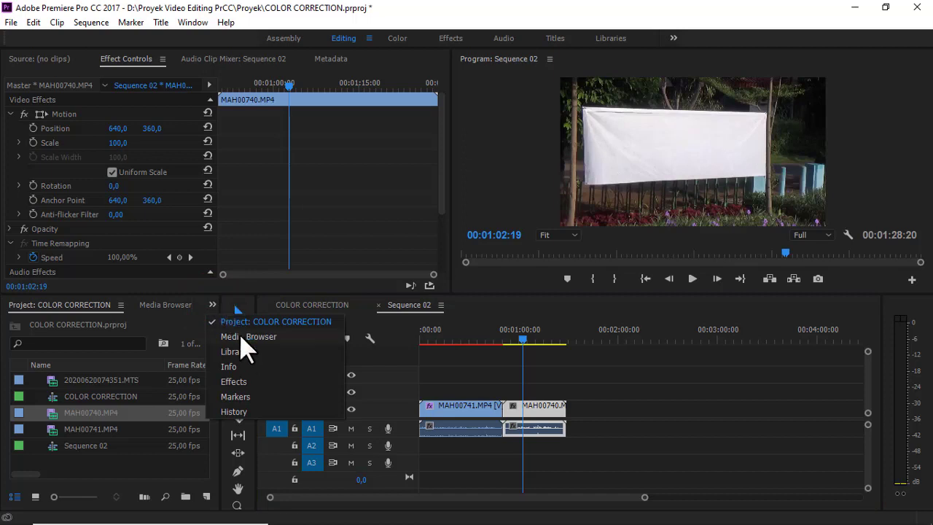
{"action": "left_click", "coordinate": [244, 381]}
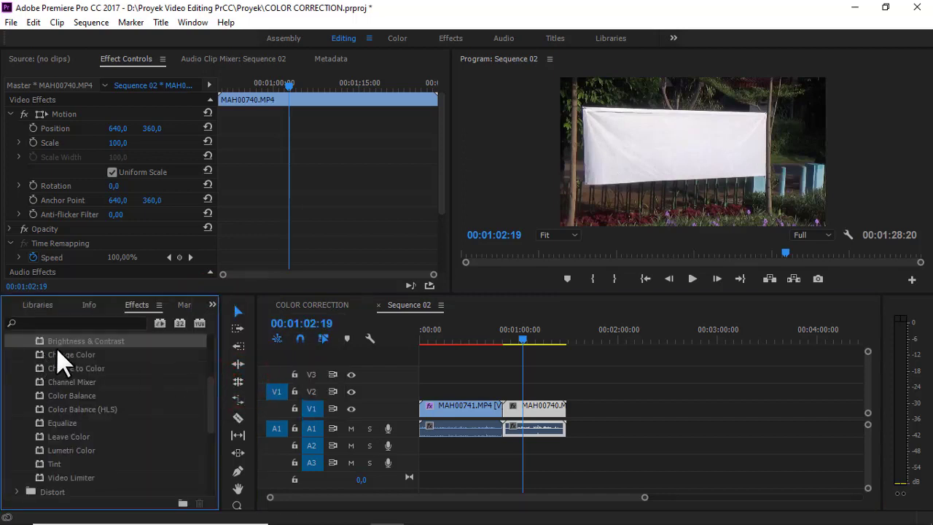
{"action": "scroll", "coordinate": [120, 372], "scroll_direction": "up", "scroll_amount": 1}
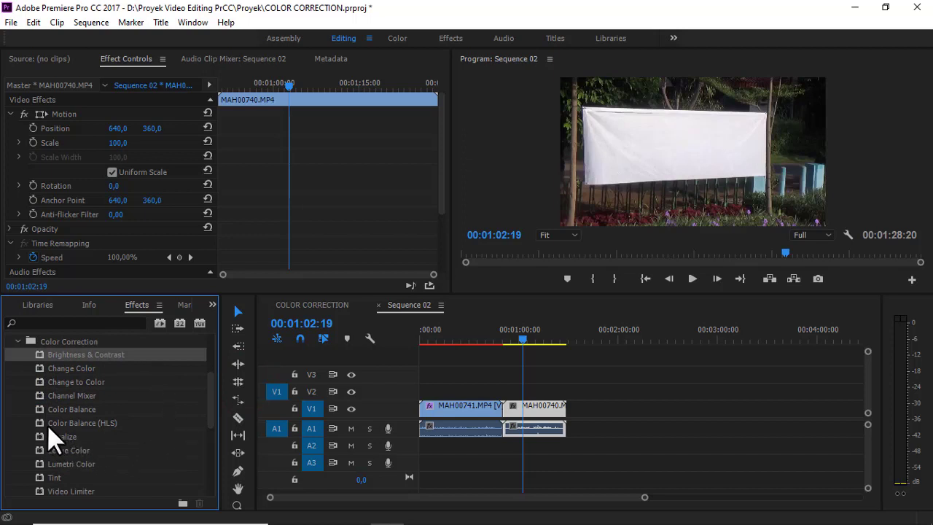
{"action": "left_click_drag", "start_coordinate": [46, 427], "coordinate": [555, 374]}
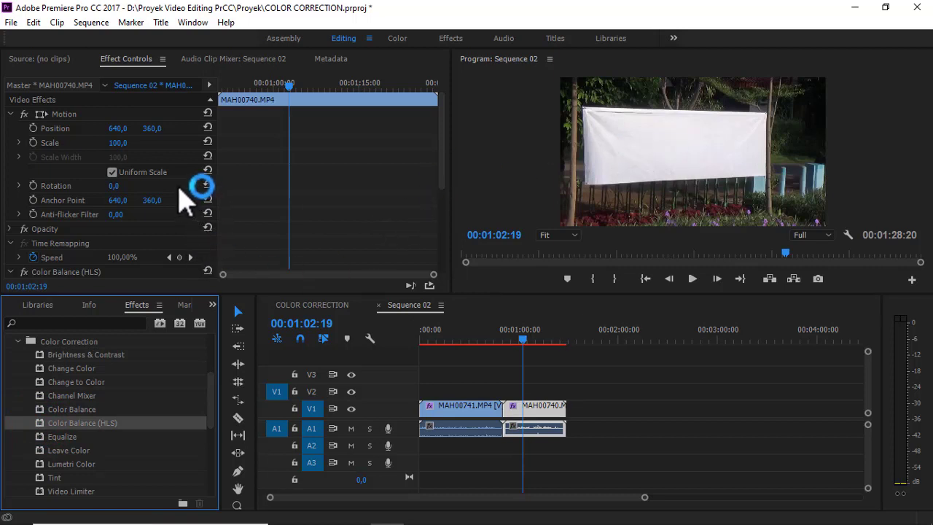
{"action": "scroll", "coordinate": [177, 185], "scroll_direction": "down", "scroll_amount": 1}
{"action": "scroll", "coordinate": [176, 184], "scroll_direction": "down", "scroll_amount": 3}
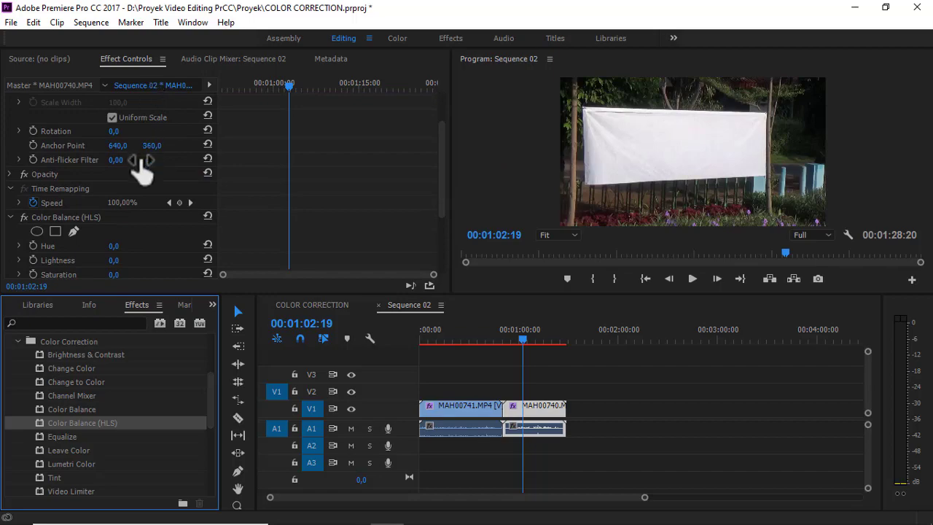
{"action": "scroll", "coordinate": [140, 162], "scroll_direction": "down", "scroll_amount": 4}
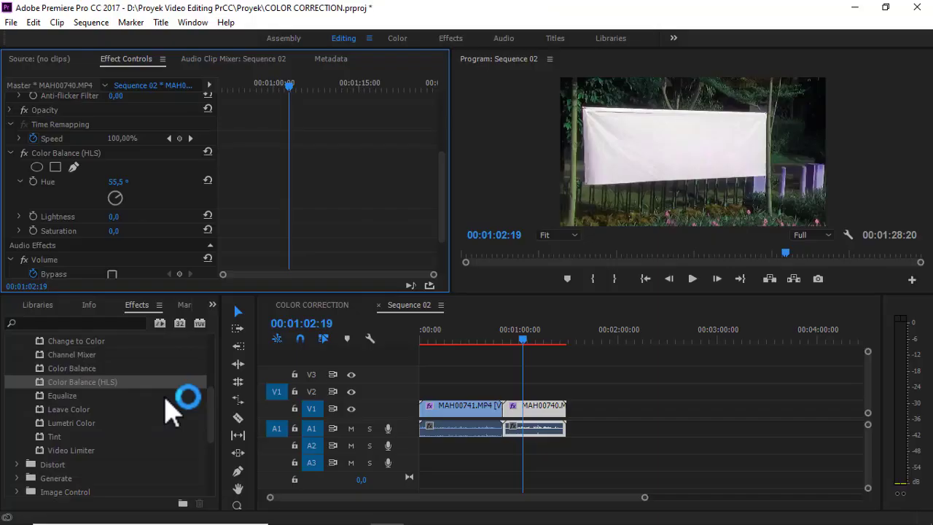
Step: Remove the Color Balance (HLS) effect from the MAH00740.MP4 clip
{"action": "left_click", "coordinate": [167, 398]}
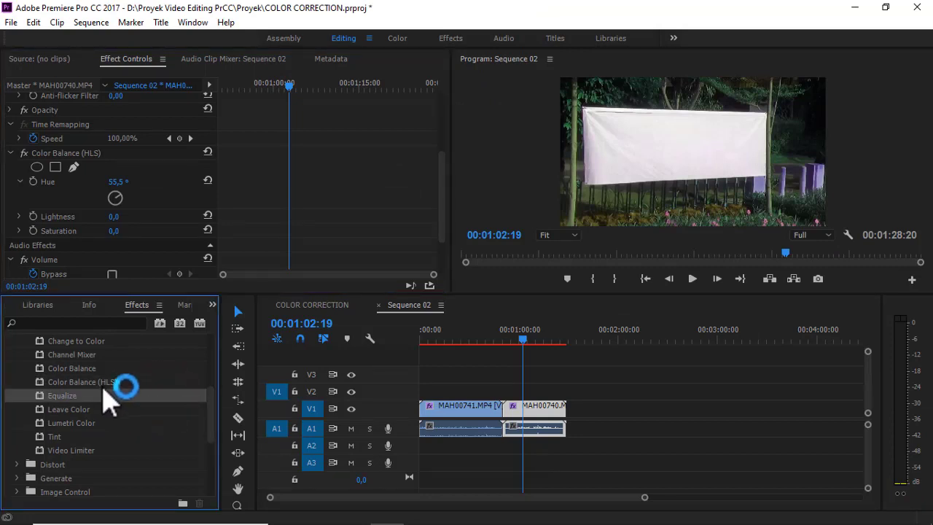
{"action": "left_click", "coordinate": [90, 368]}
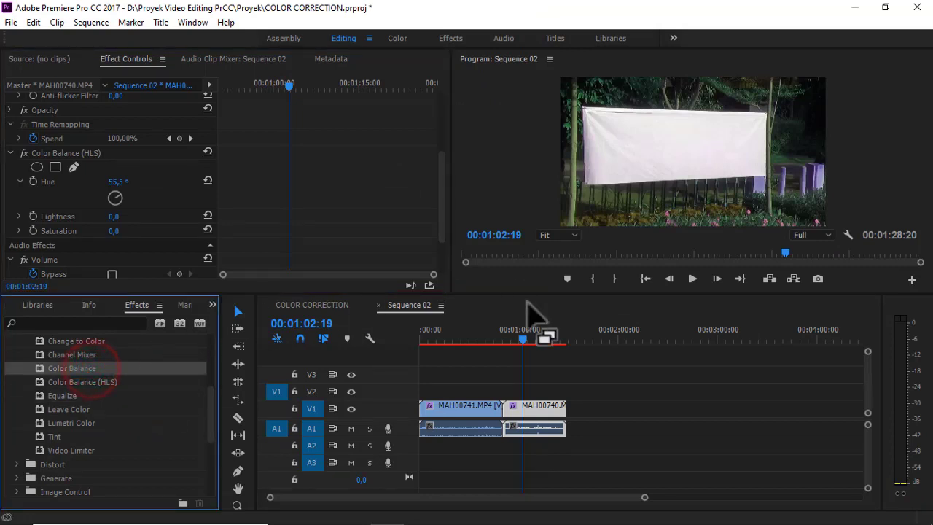
{"action": "key", "text": "Left"}
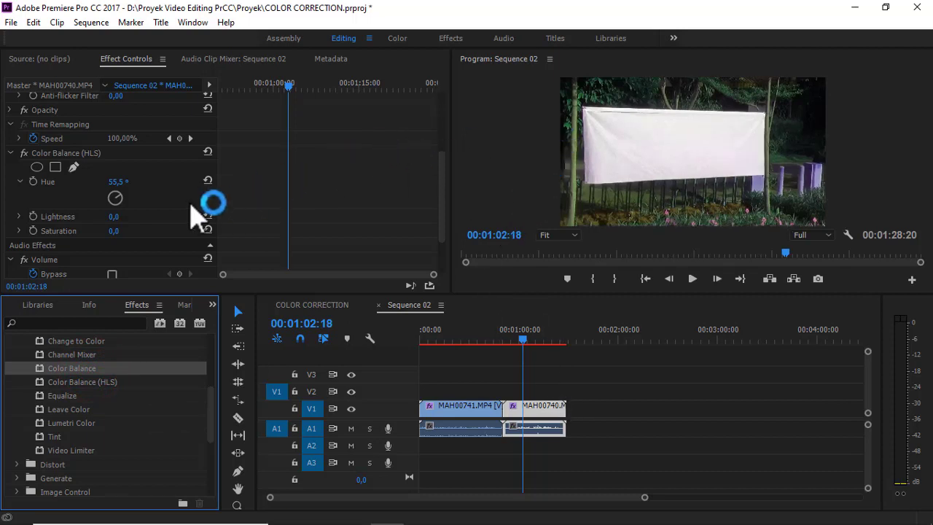
{"action": "scroll", "coordinate": [150, 204], "scroll_direction": "up", "scroll_amount": 1}
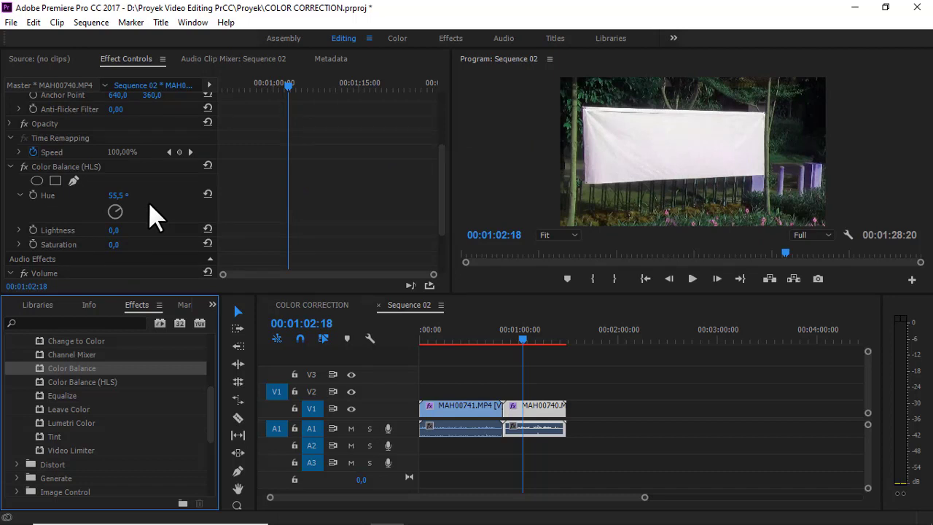
{"action": "scroll", "coordinate": [149, 215], "scroll_direction": "up", "scroll_amount": 1}
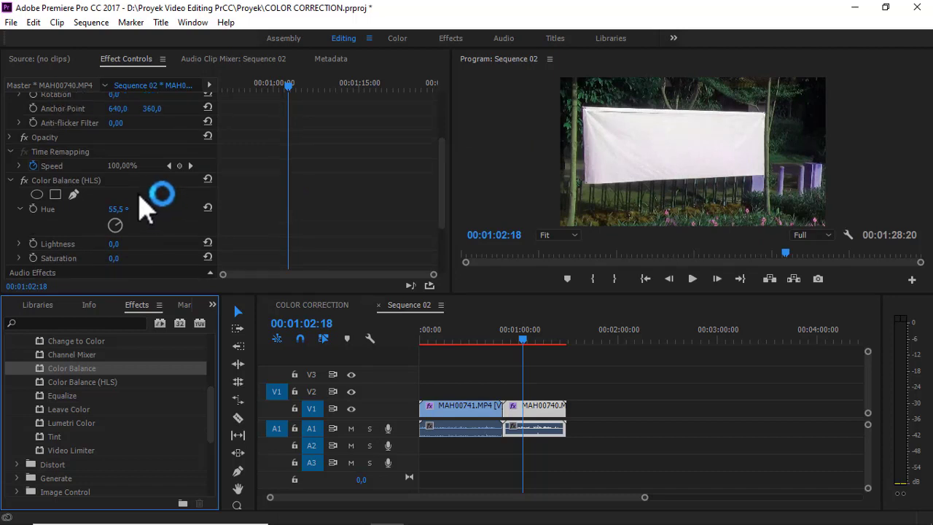
{"action": "left_click", "coordinate": [71, 182]}
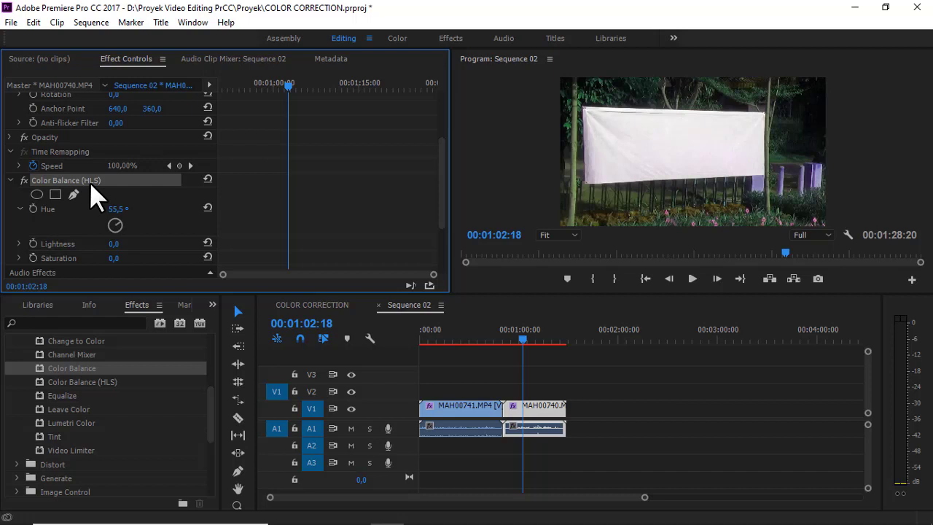
{"action": "key", "text": "Delete"}
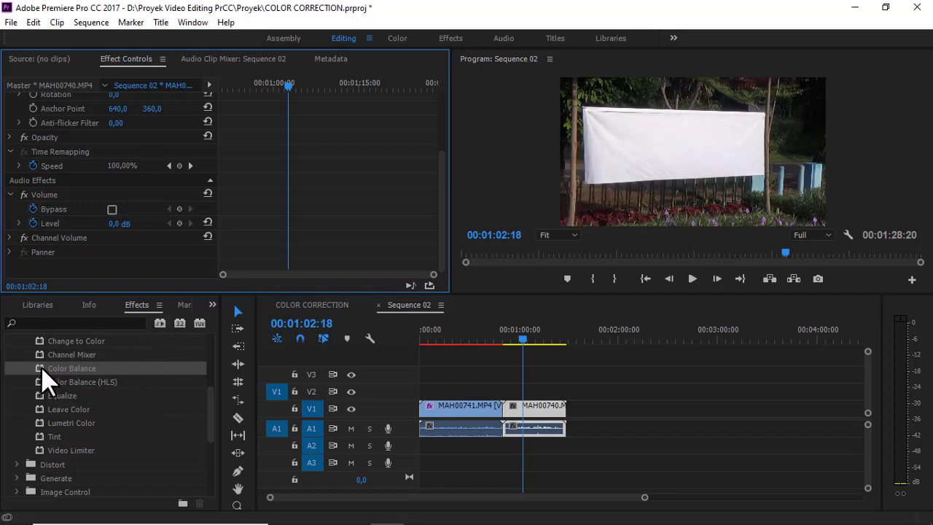
Step: Apply the Color Balance effect to the MAH00740.MP4 clip and widen the effect settings area to show the full property names
{"action": "left_click_drag", "start_coordinate": [41, 366], "coordinate": [543, 410]}
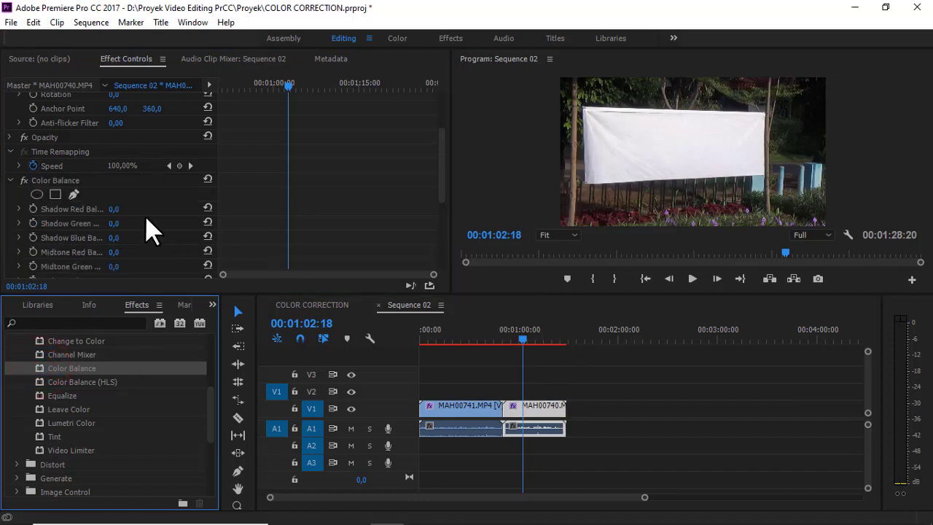
{"action": "scroll", "coordinate": [149, 230], "scroll_direction": "down", "scroll_amount": 1}
{"action": "scroll", "coordinate": [69, 180], "scroll_direction": "down", "scroll_amount": 1}
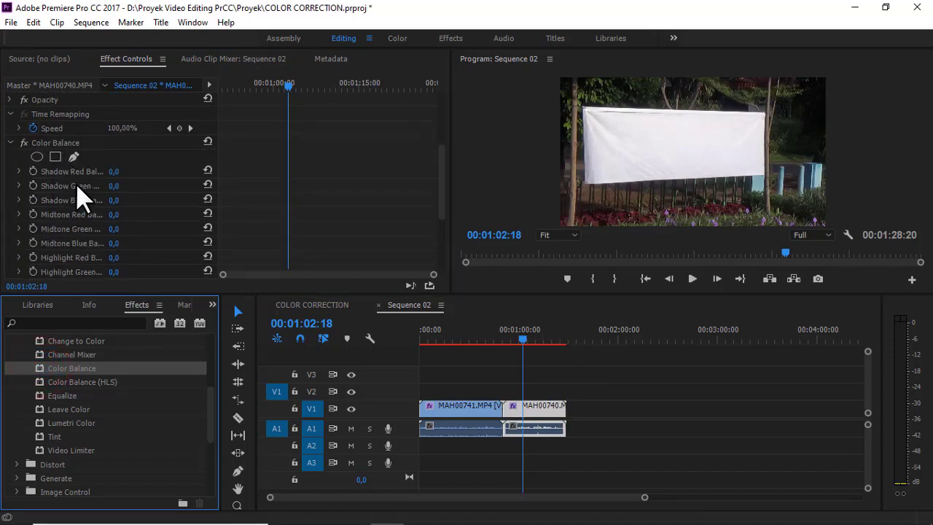
{"action": "scroll", "coordinate": [150, 208], "scroll_direction": "down", "scroll_amount": 1}
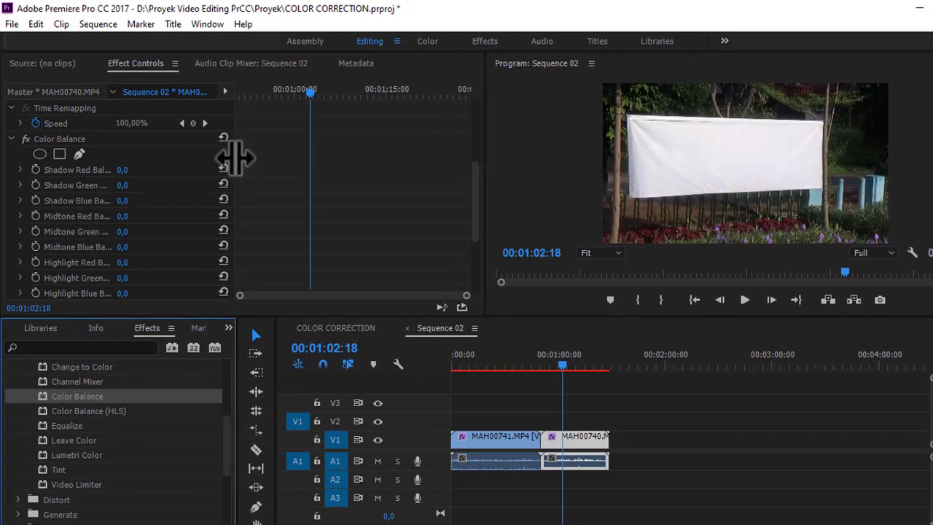
{"action": "left_click_drag", "start_coordinate": [237, 149], "coordinate": [299, 162]}
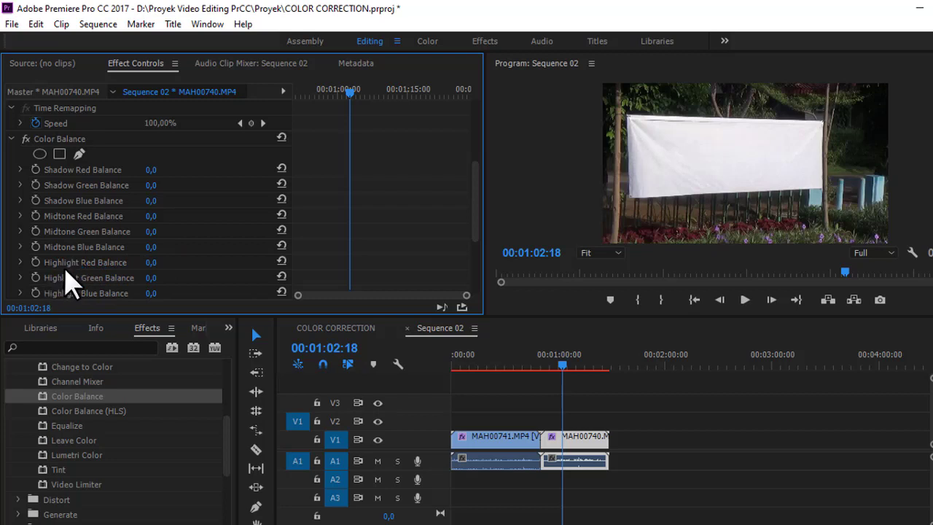
Step: Set the Color Balance effect's Midtone Red Balance to 62,3, Midtone Green Balance to -38,3, and Midtone Blue Balance to 100,0
{"action": "scroll", "coordinate": [70, 281], "scroll_direction": "down", "scroll_amount": 1}
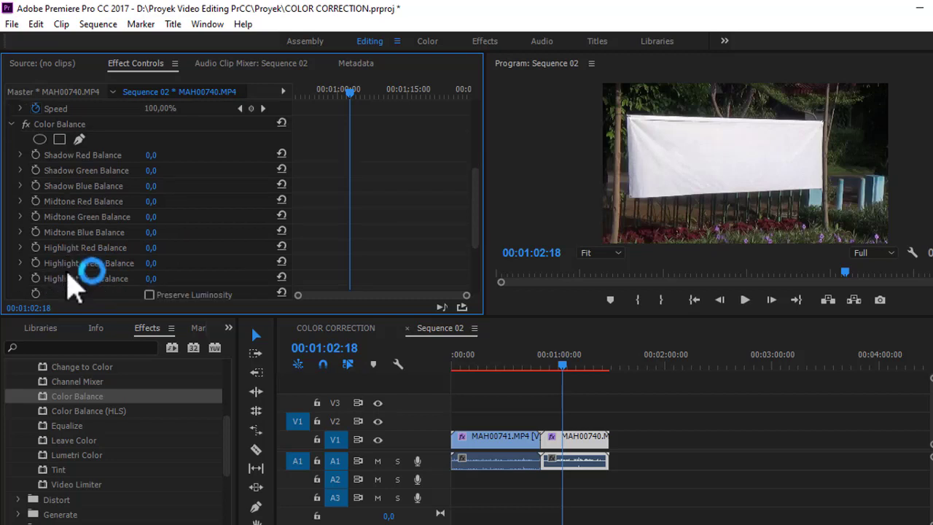
{"action": "scroll", "coordinate": [105, 271], "scroll_direction": "down", "scroll_amount": 2}
{"action": "scroll", "coordinate": [104, 271], "scroll_direction": "up", "scroll_amount": 2}
{"action": "left_click", "coordinate": [20, 202]}
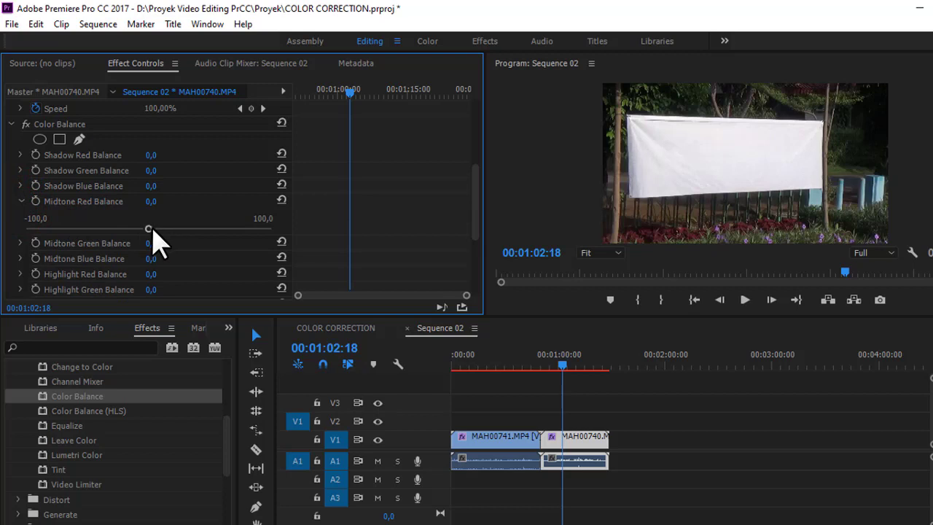
{"action": "left_click_drag", "start_coordinate": [149, 228], "coordinate": [234, 248]}
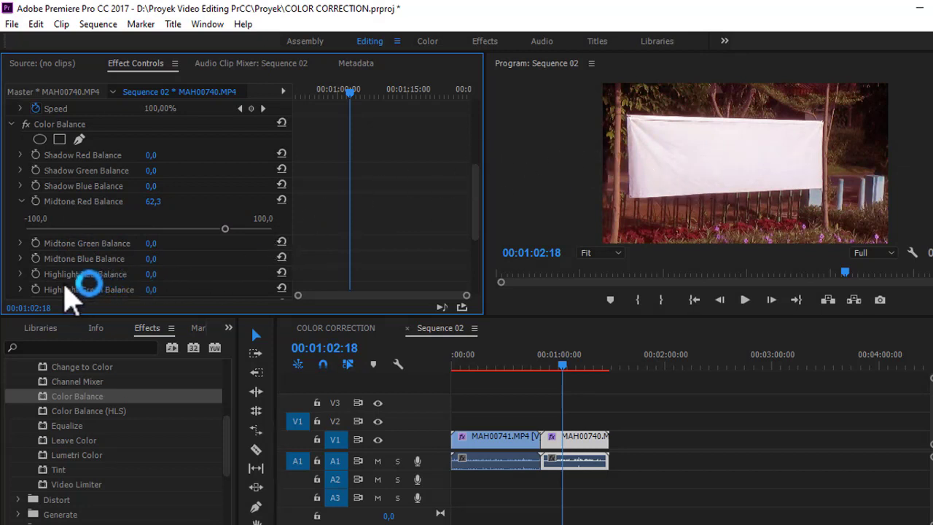
{"action": "left_click", "coordinate": [20, 243]}
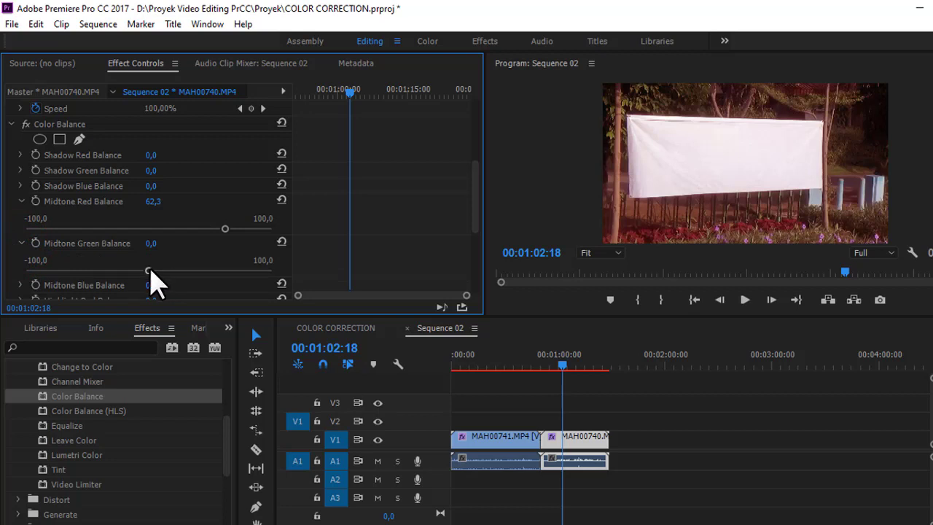
{"action": "left_click_drag", "start_coordinate": [152, 275], "coordinate": [32, 282]}
{"action": "scroll", "coordinate": [166, 247], "scroll_direction": "down", "scroll_amount": 1}
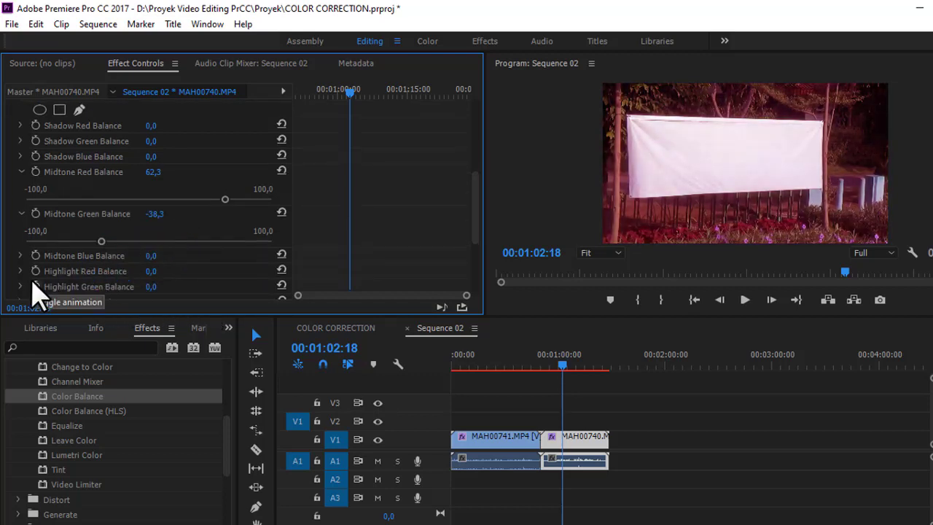
{"action": "left_click", "coordinate": [20, 255]}
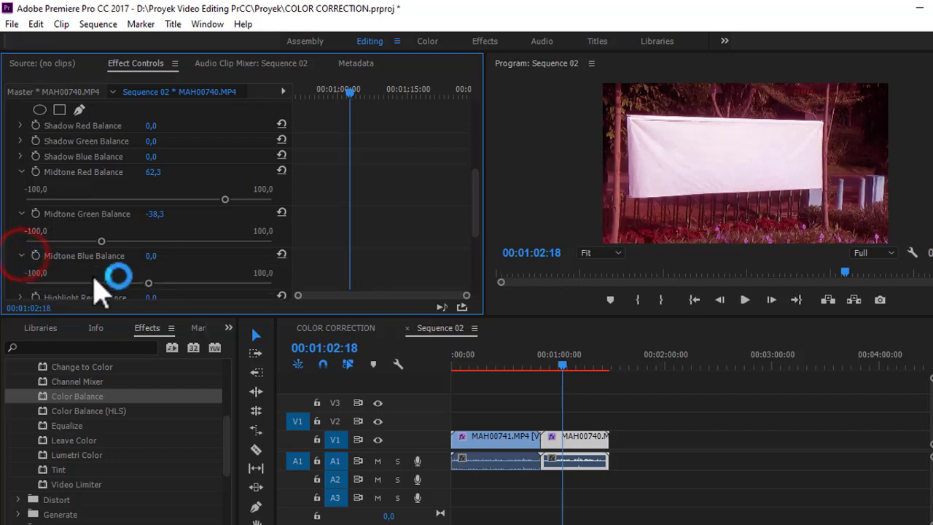
{"action": "left_click_drag", "start_coordinate": [149, 284], "coordinate": [285, 271]}
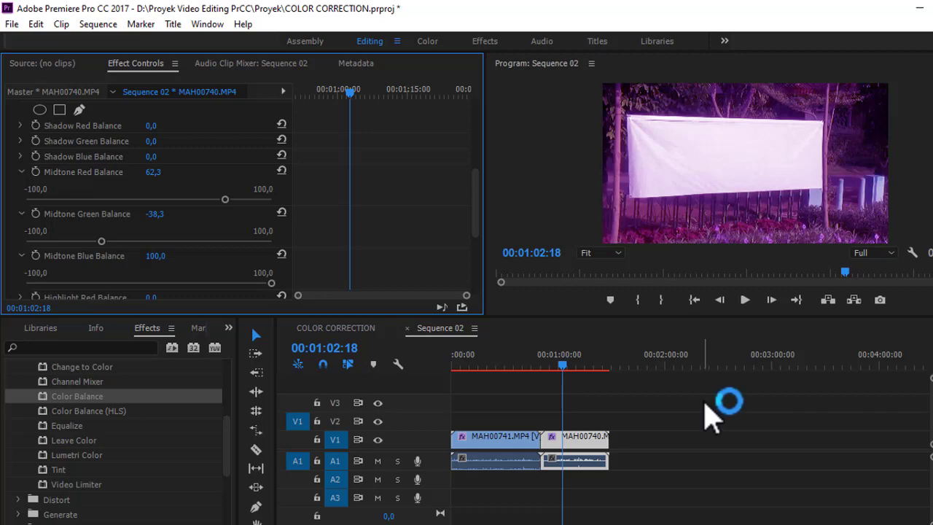
{"action": "scroll", "coordinate": [141, 400], "scroll_direction": "up", "scroll_amount": 2}
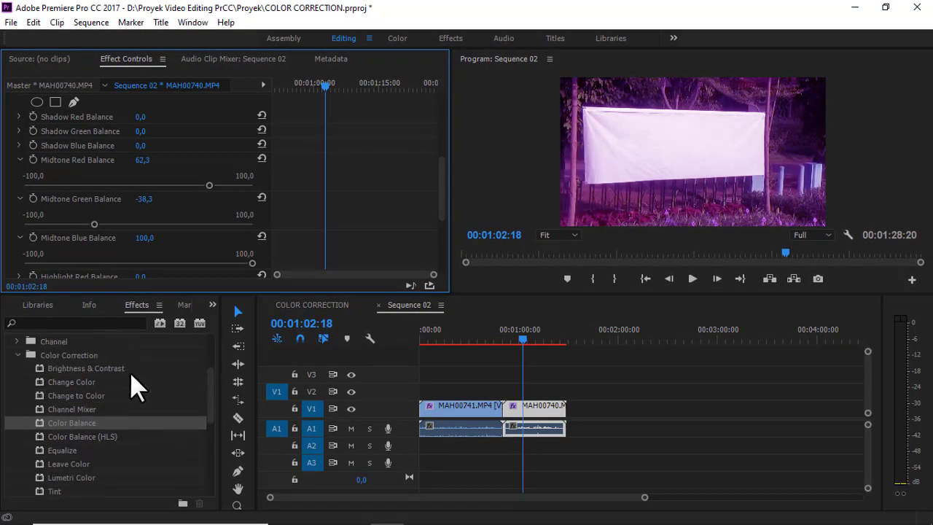
{"action": "scroll", "coordinate": [129, 370], "scroll_direction": "down", "scroll_amount": 4}
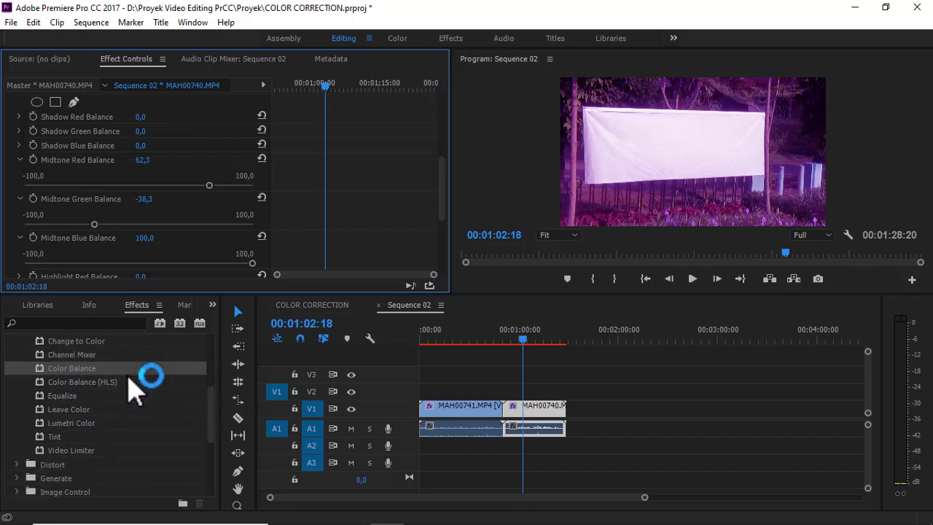
{"action": "scroll", "coordinate": [131, 389], "scroll_direction": "down", "scroll_amount": 1}
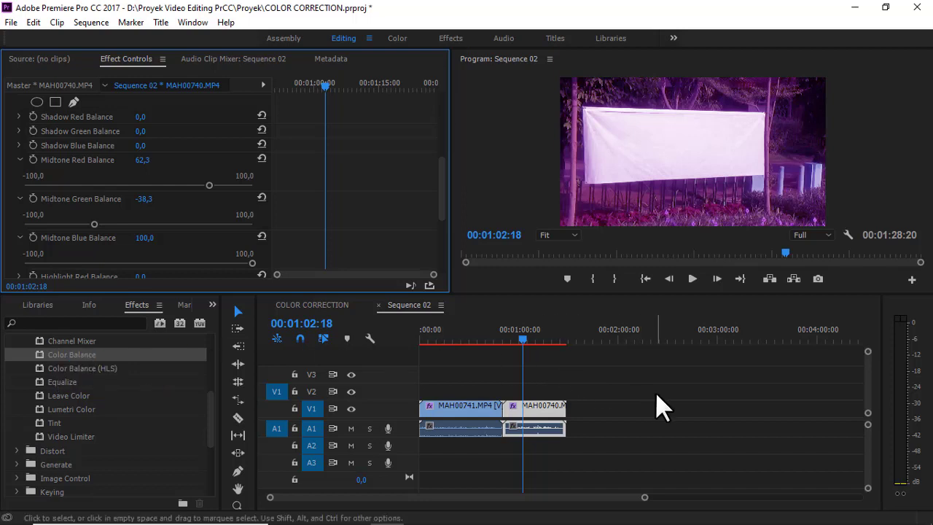
{"action": "mouse_move", "coordinate": [460, 519]}
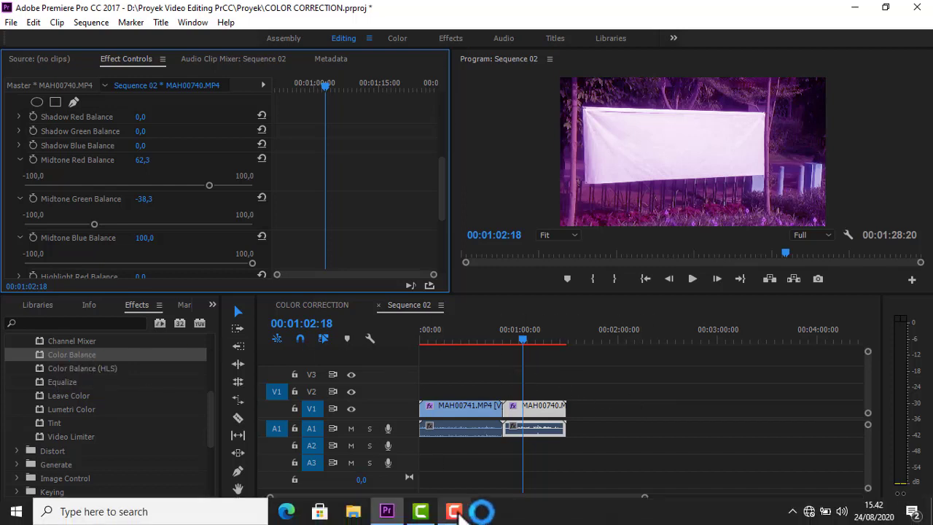